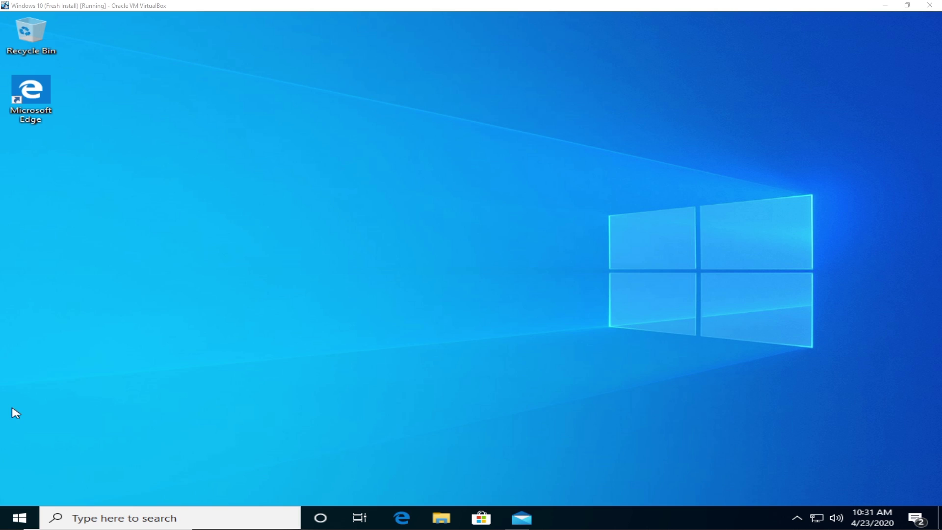
- Open Microsoft Edge, close its Start tab and search for 'google chrome'
double_click(30, 93)
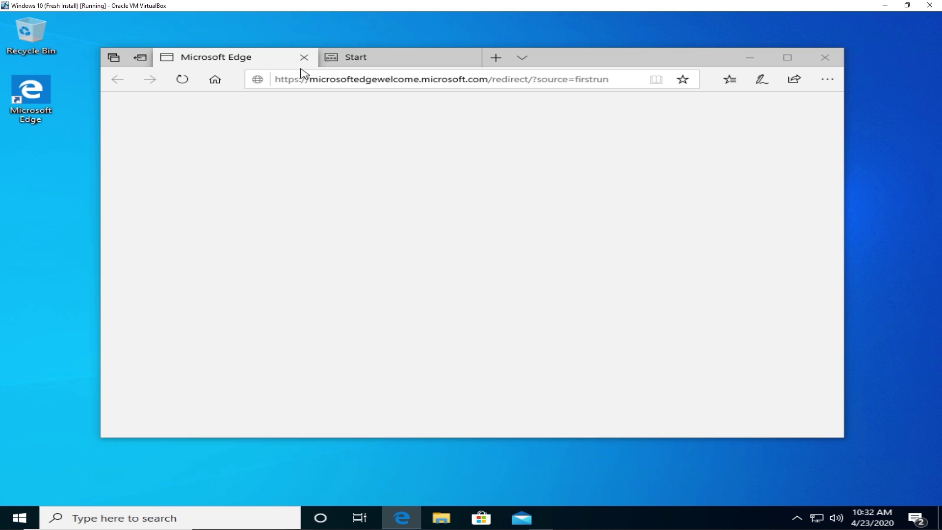
click(466, 57)
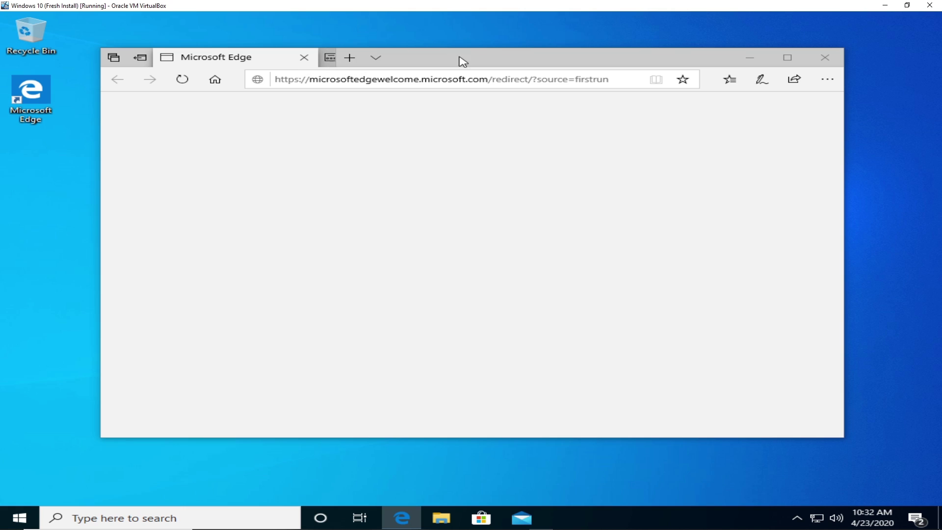
click(405, 79)
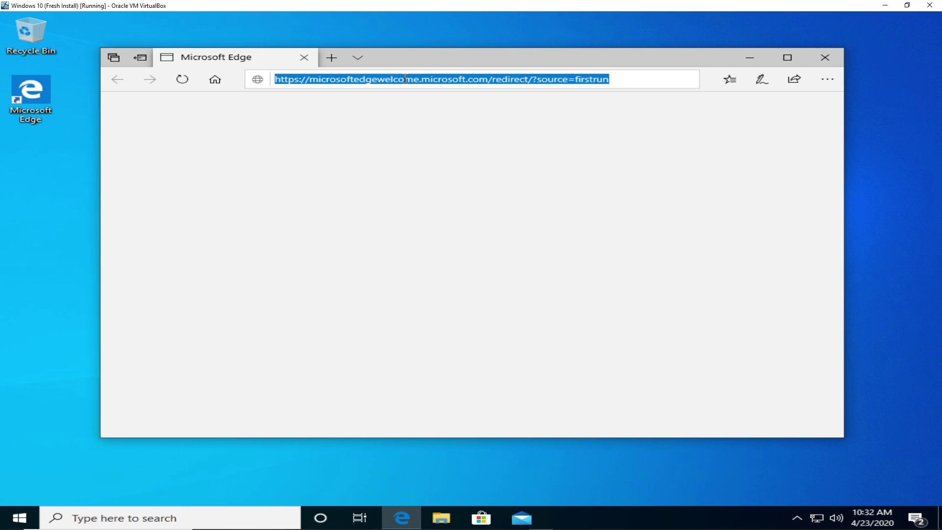
text(google chrome)
key(Return)
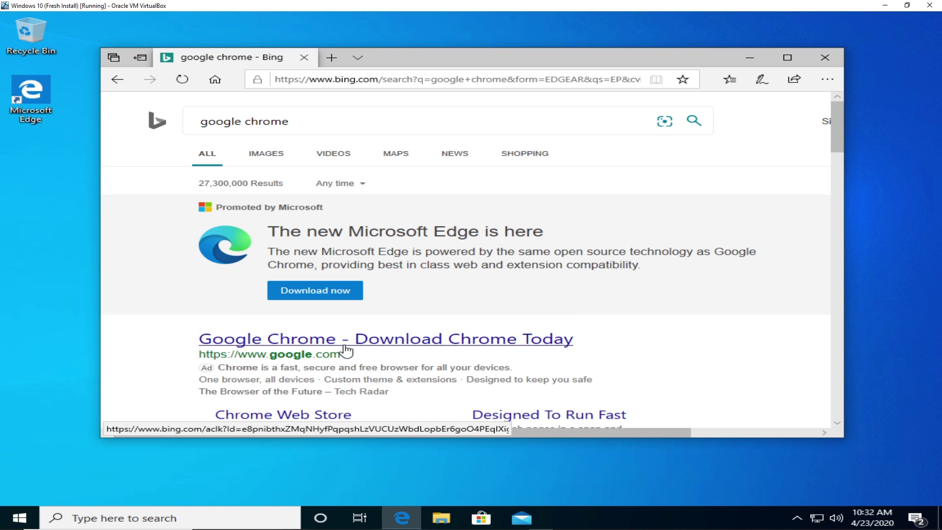
- Download the Chrome installer from Google's page and run ChromeSetup.exe
click(346, 349)
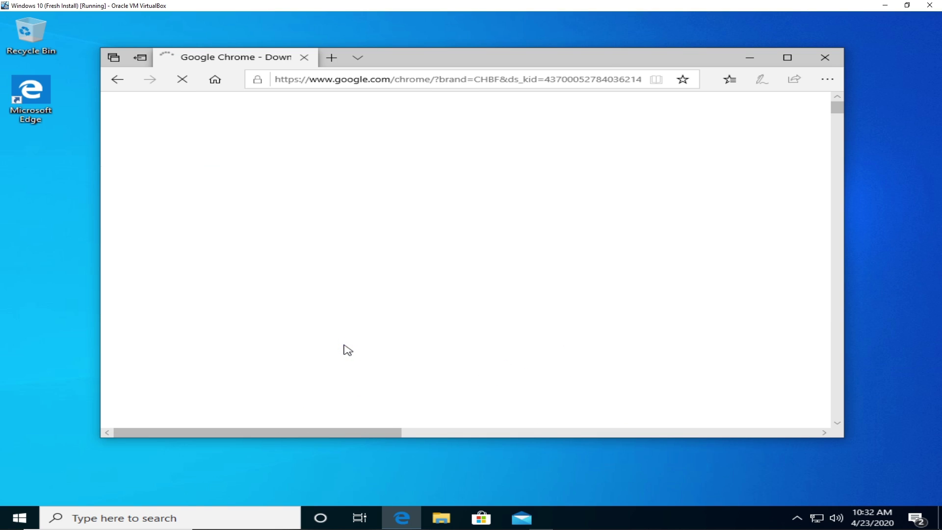
click(490, 350)
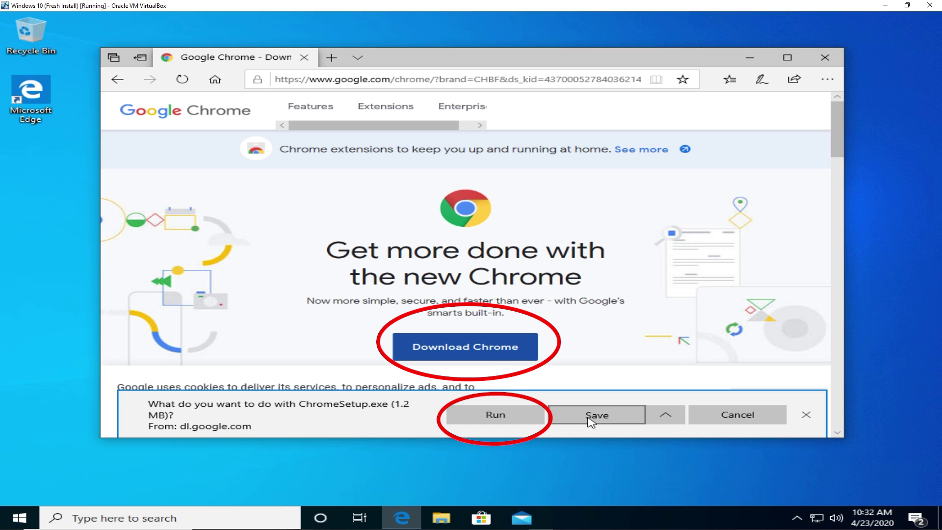
click(509, 418)
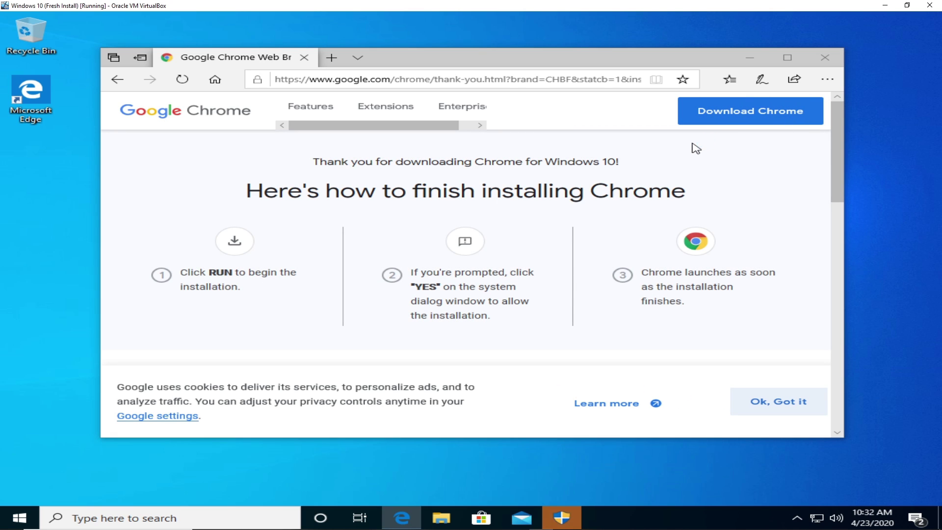
- Allow Google Update Setup to make changes, close Edge, and minimize the new Chrome window
click(573, 519)
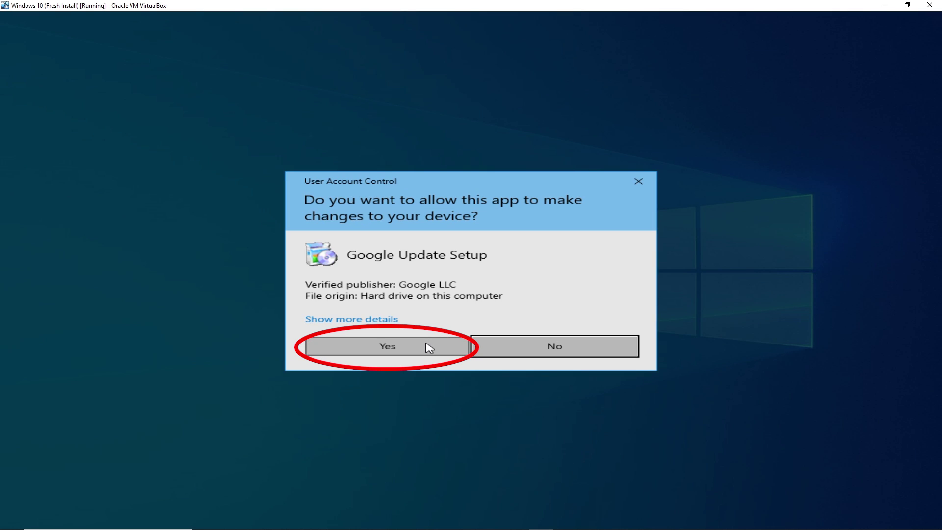
click(429, 348)
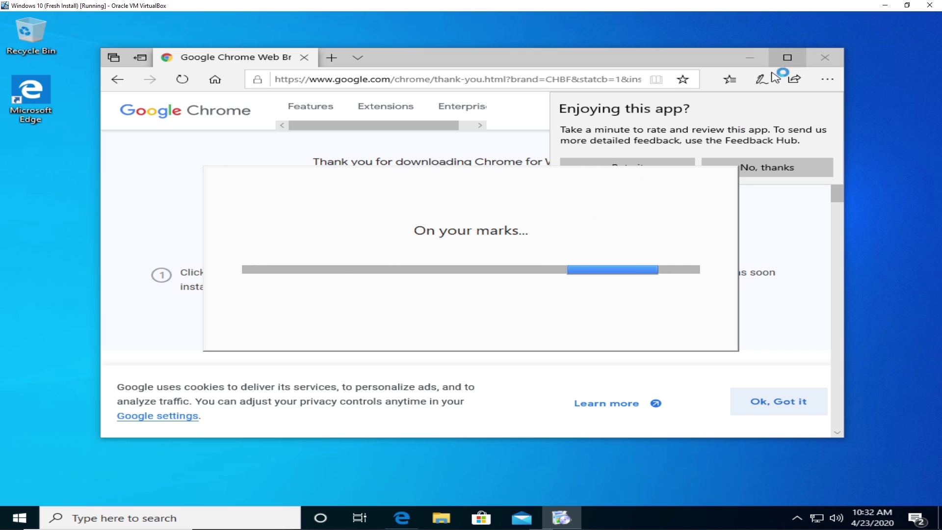
click(827, 56)
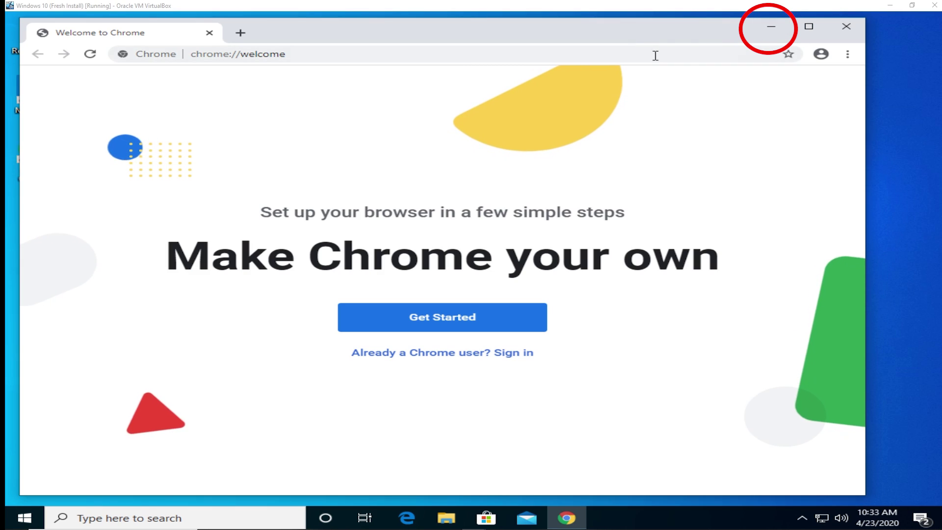
click(771, 27)
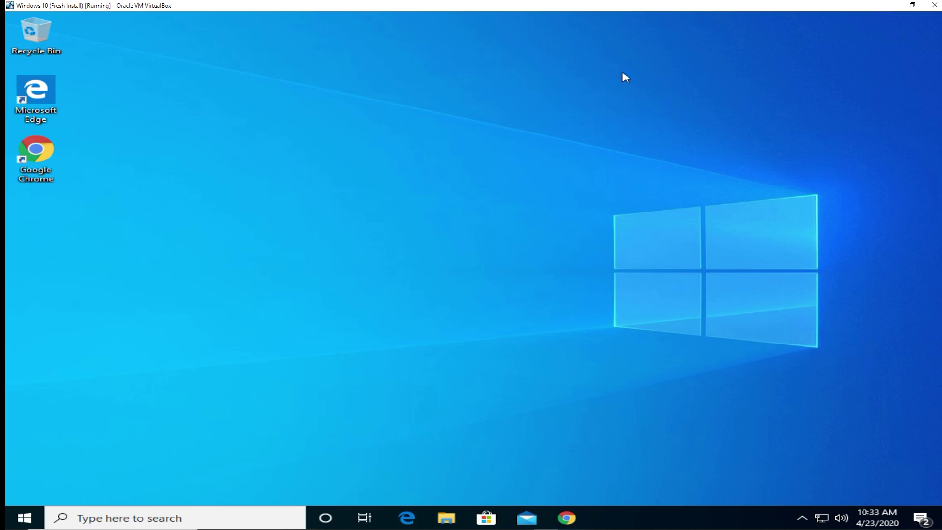
- Choose Google Chrome as the Web browser in Settings > Apps > Default apps, then close Settings
click(24, 518)
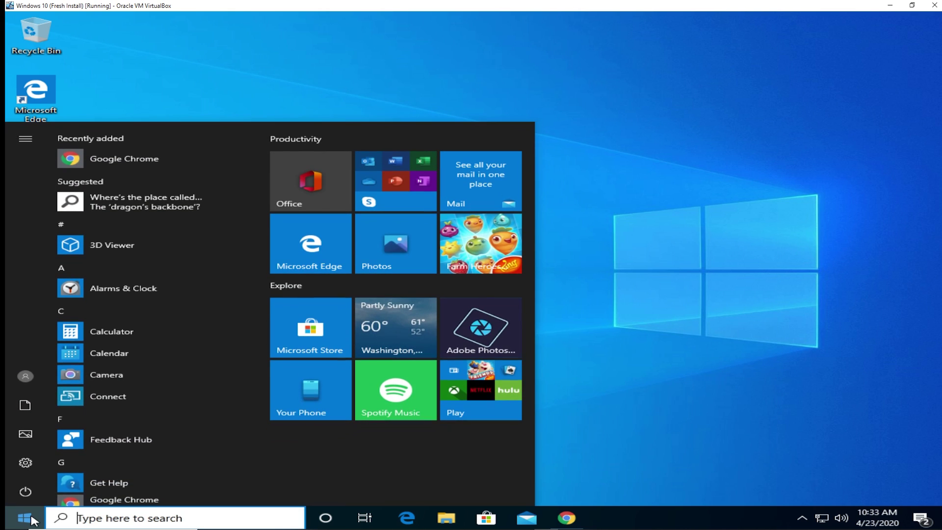
click(26, 463)
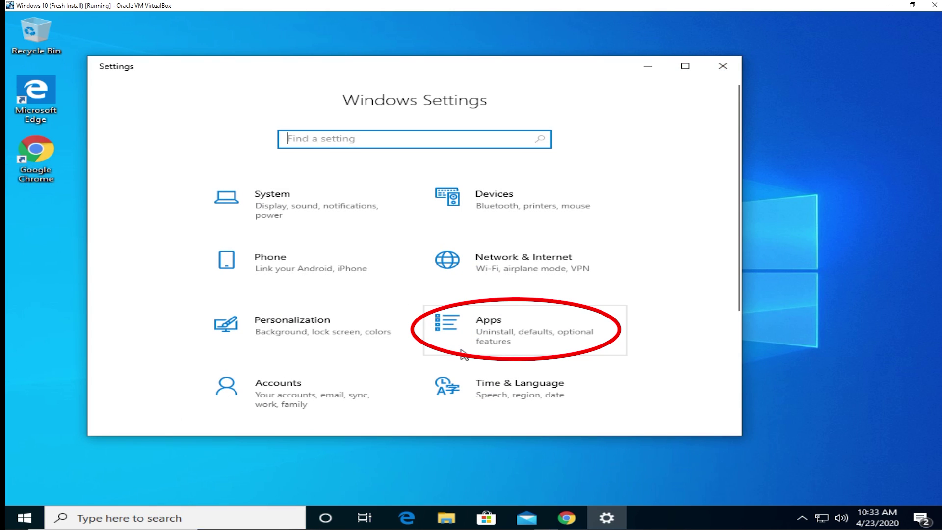
click(513, 354)
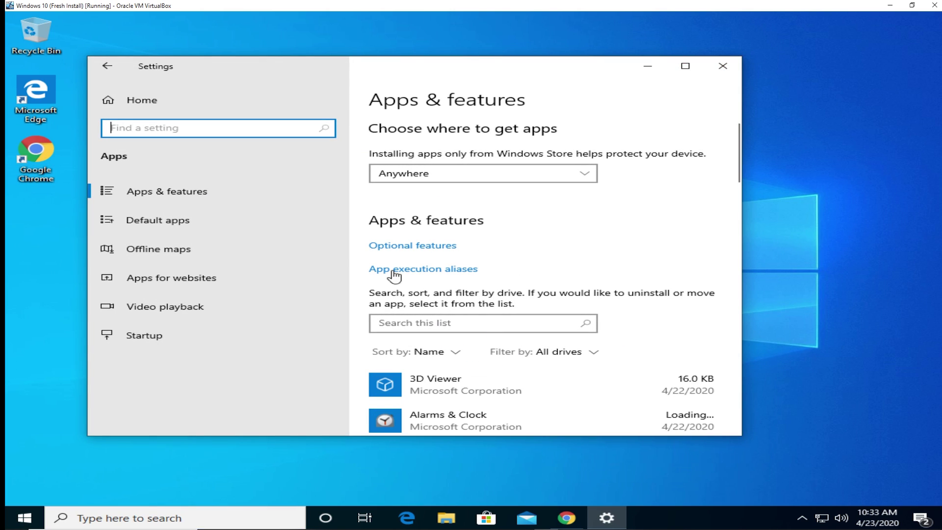
click(196, 225)
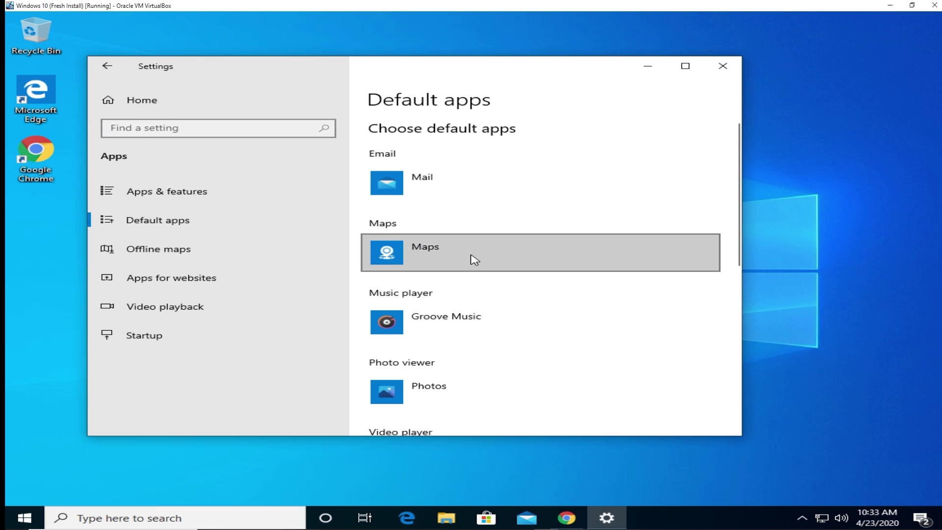
scroll(473, 260, down, 5)
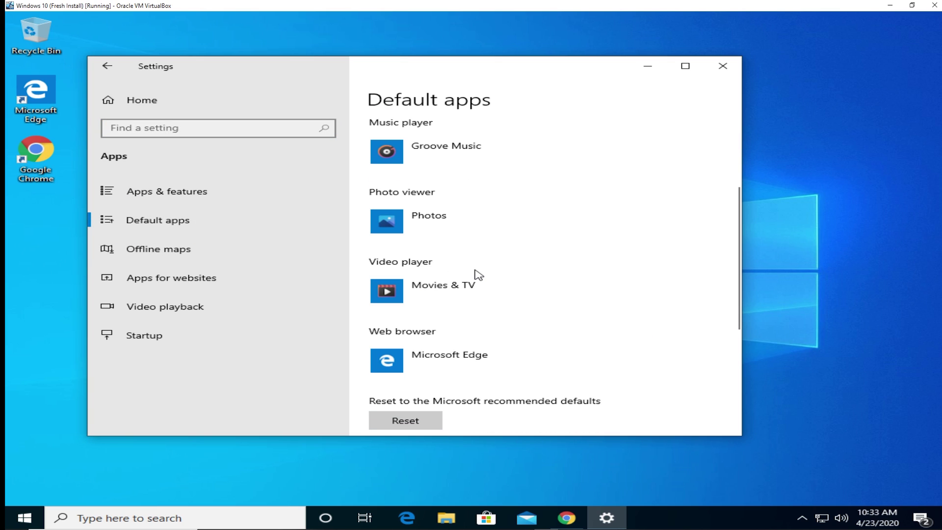
click(433, 360)
click(487, 204)
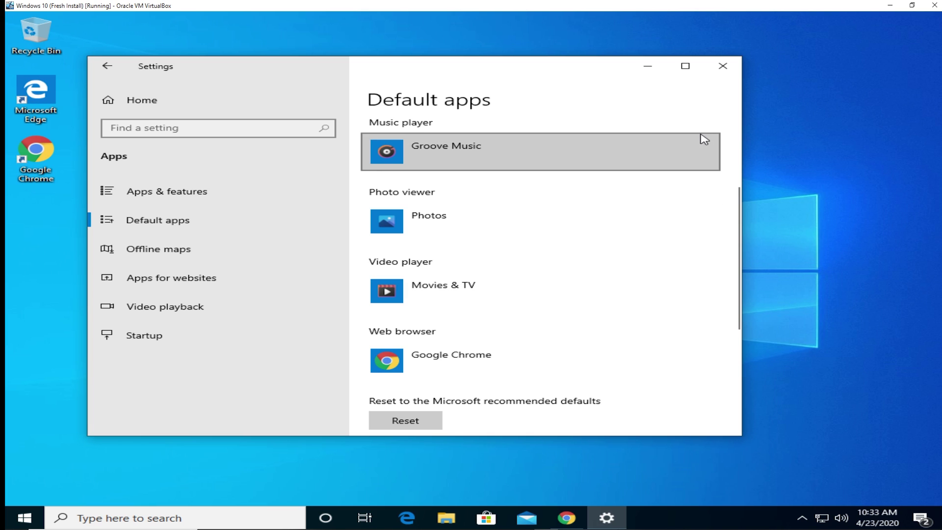
click(724, 67)
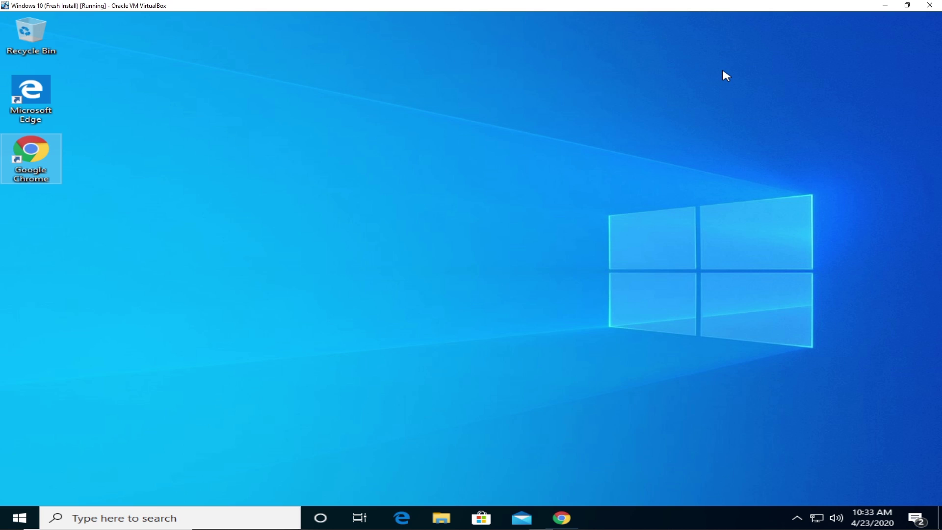
- Delete the Edge desktop shortcut and unpin Microsoft Edge from the taskbar
right_click(44, 86)
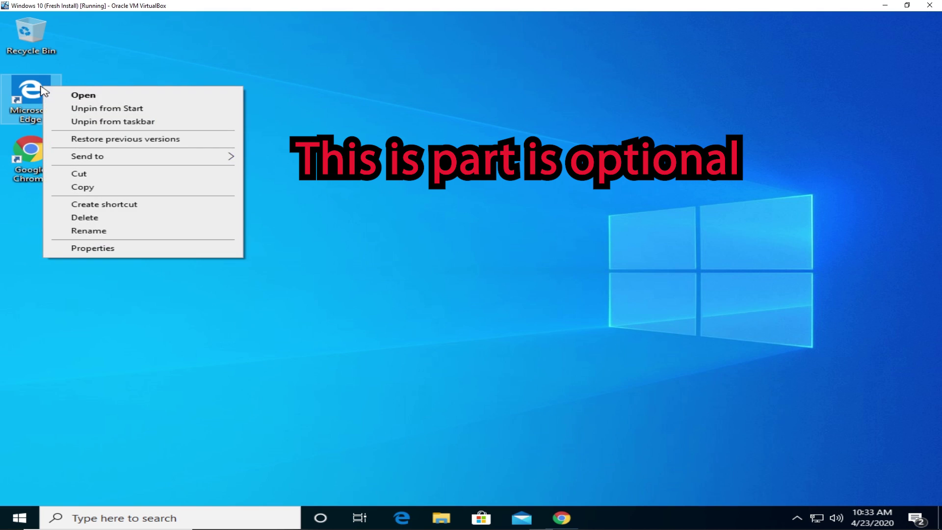
click(86, 217)
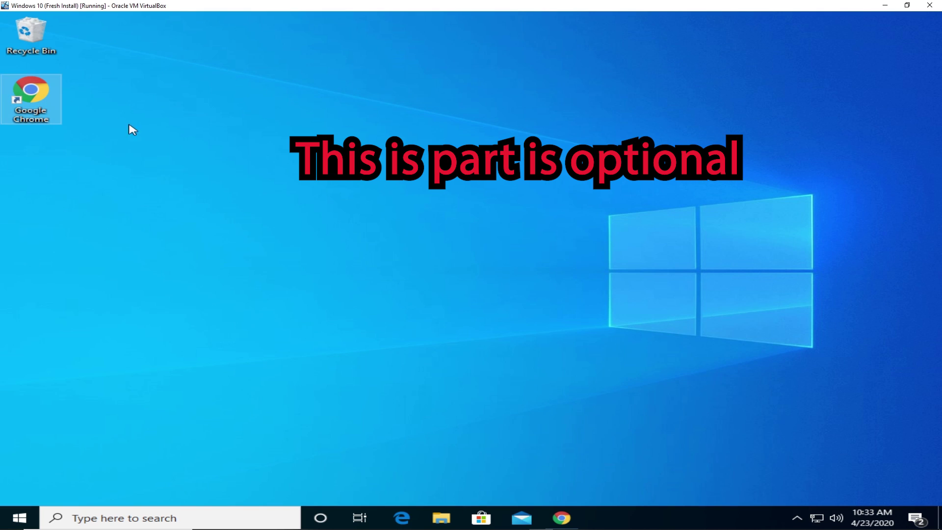
right_click(401, 516)
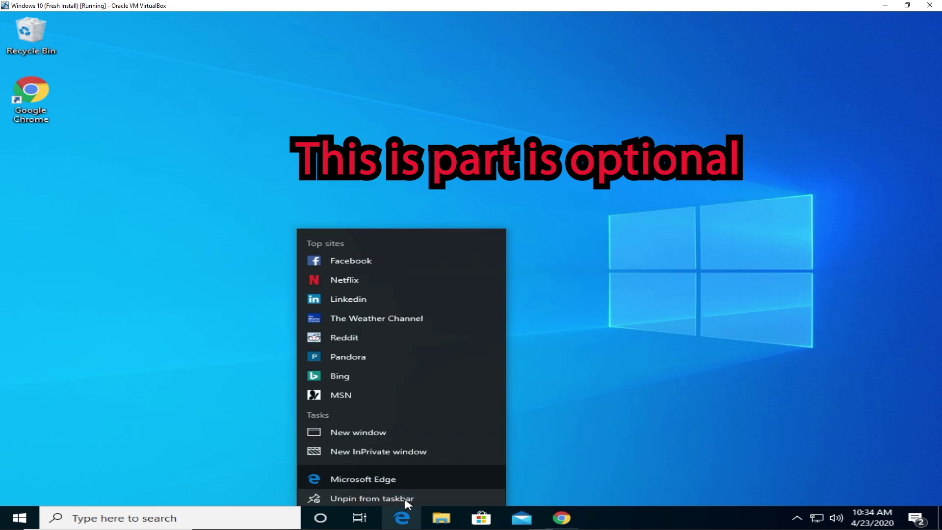
click(388, 493)
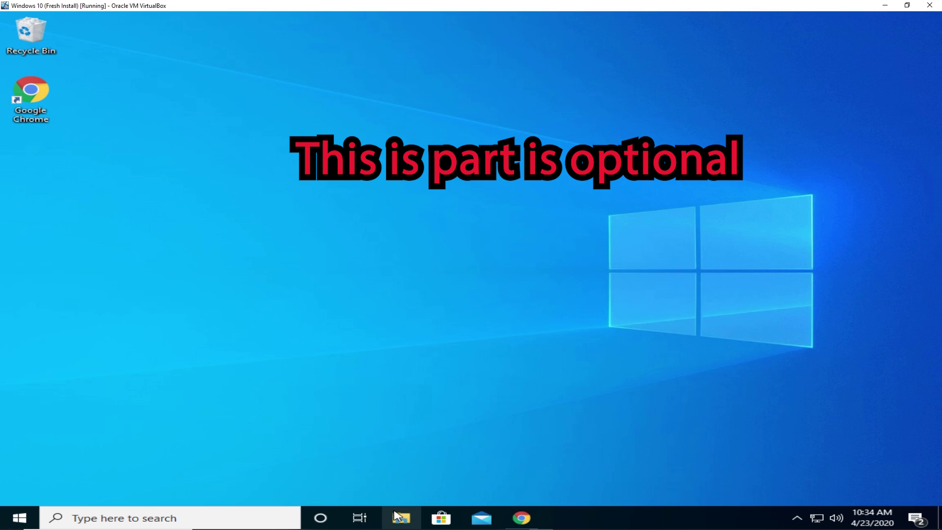
- Unpin Microsoft Store and Mail from the taskbar, then launch Google Chrome
right_click(440, 516)
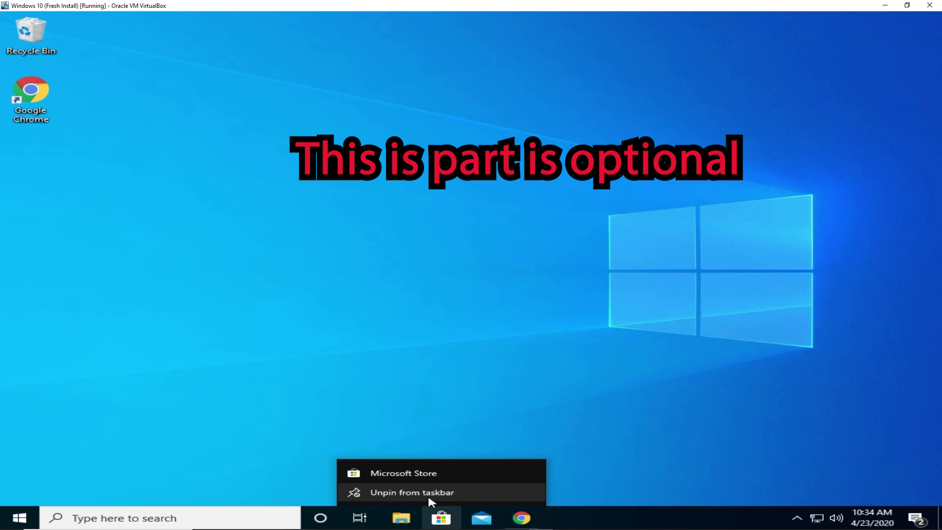
click(430, 498)
right_click(441, 516)
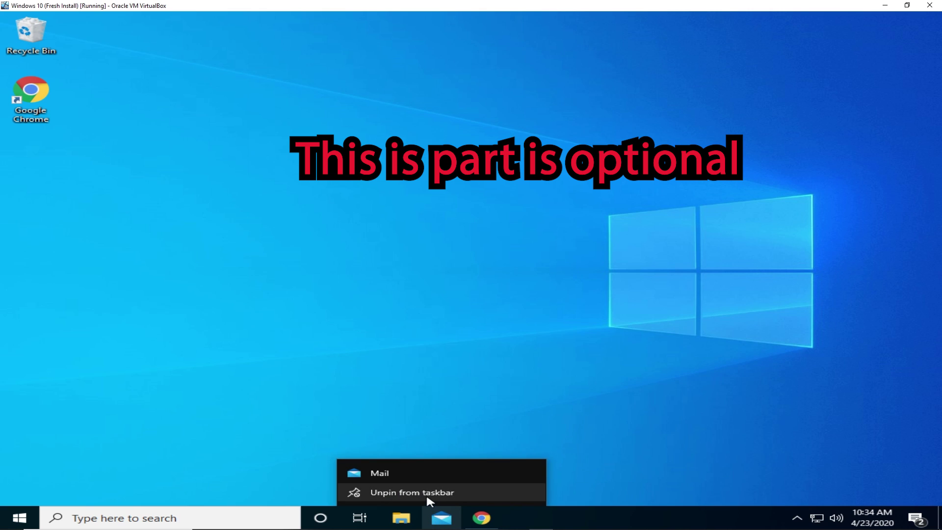
click(427, 495)
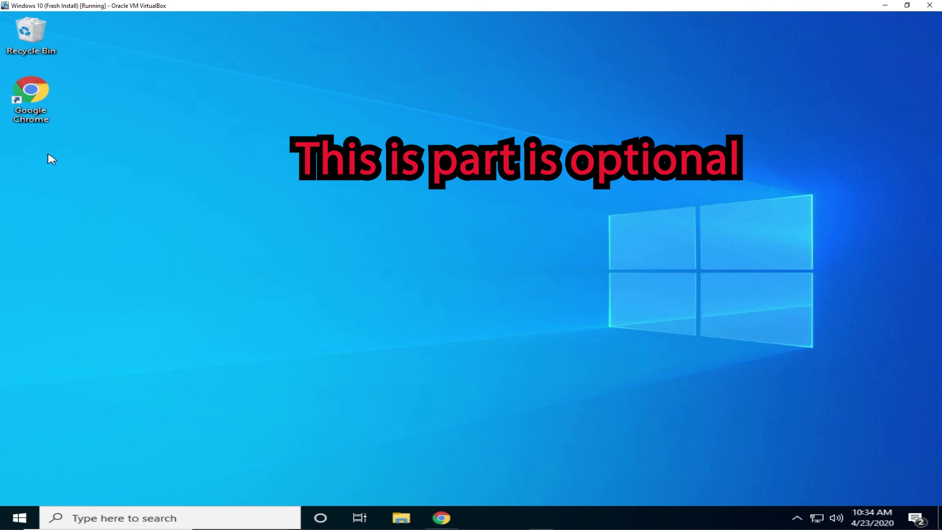
double_click(36, 99)
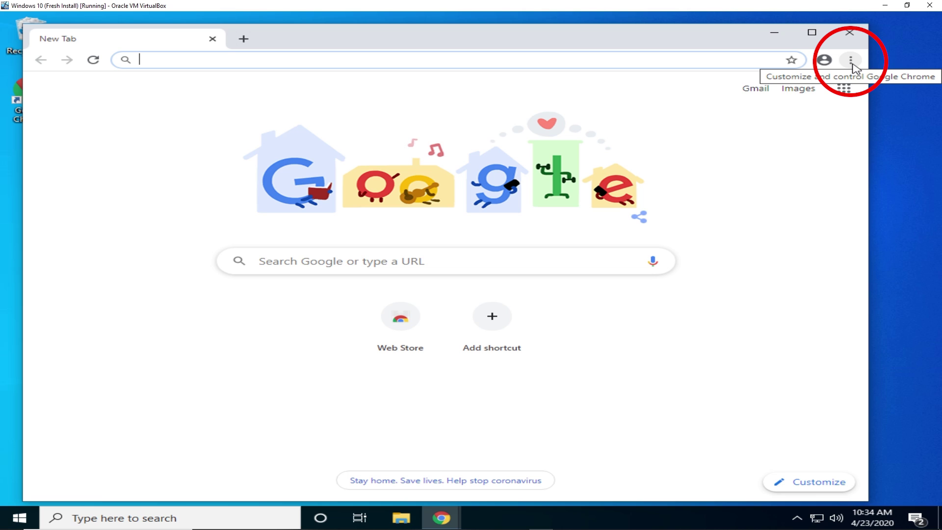
- Go to Chrome Settings and open Site Settings under Privacy and security
click(852, 62)
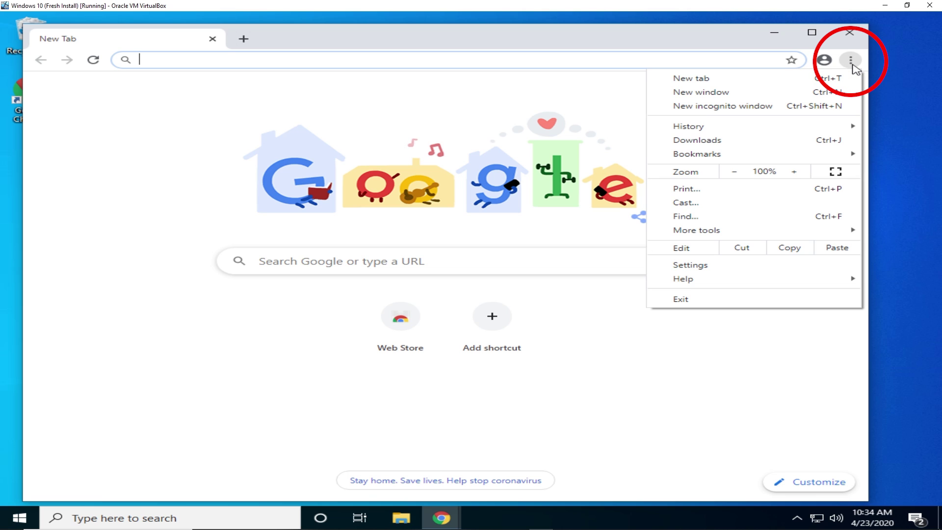
click(711, 267)
scroll(543, 354, down, 5)
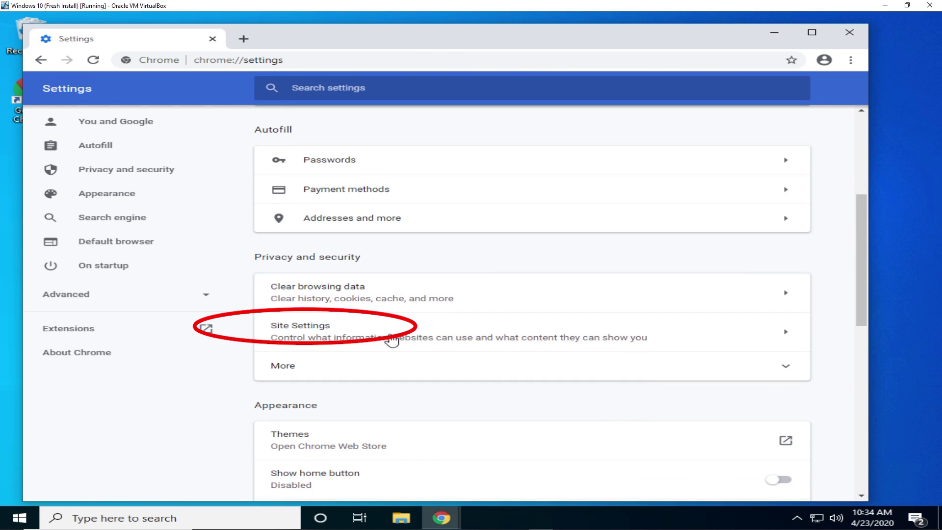
click(377, 338)
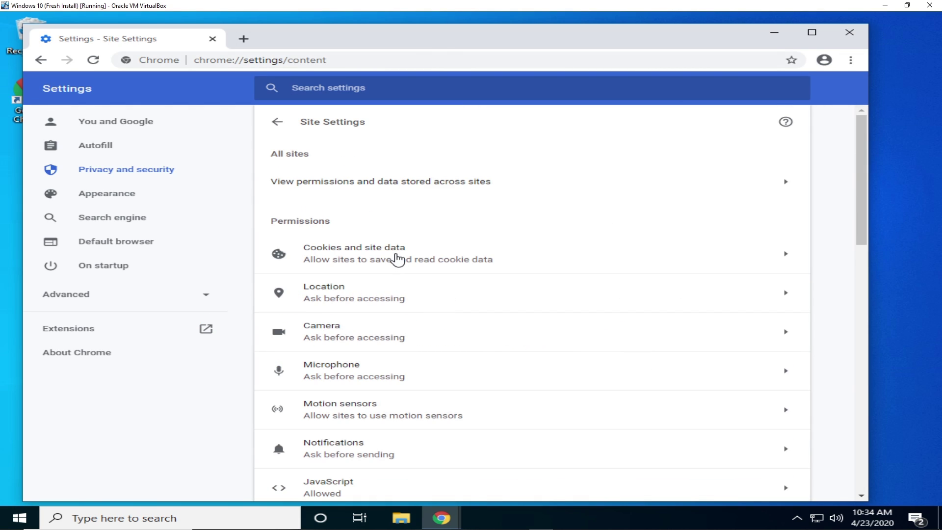
- Under Cookies and site data, switch on 'Clear cookies and site data when you quit Chrome' and 'Block third-party cookies'
click(398, 255)
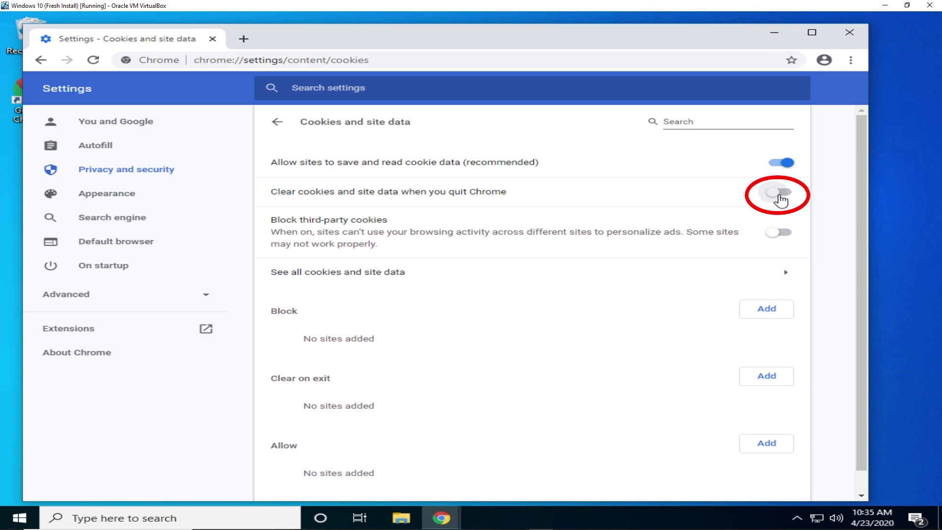
click(779, 195)
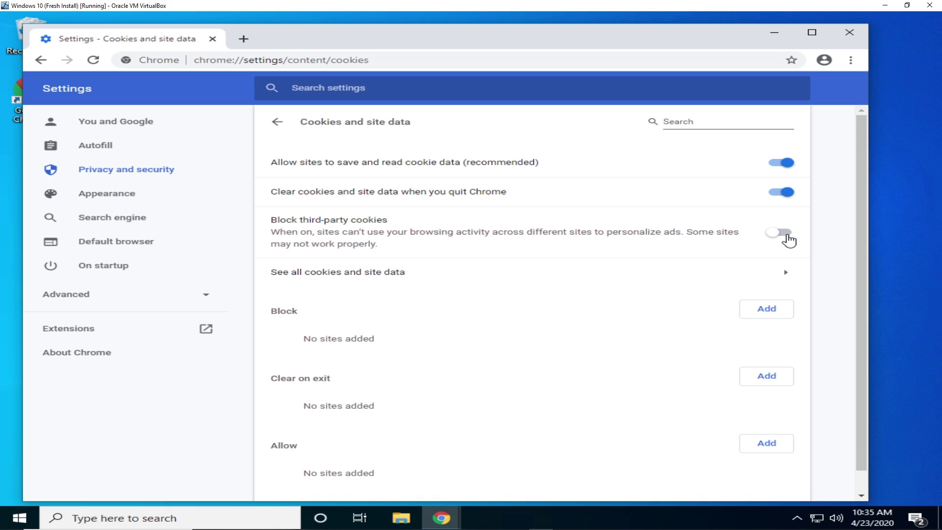
click(784, 235)
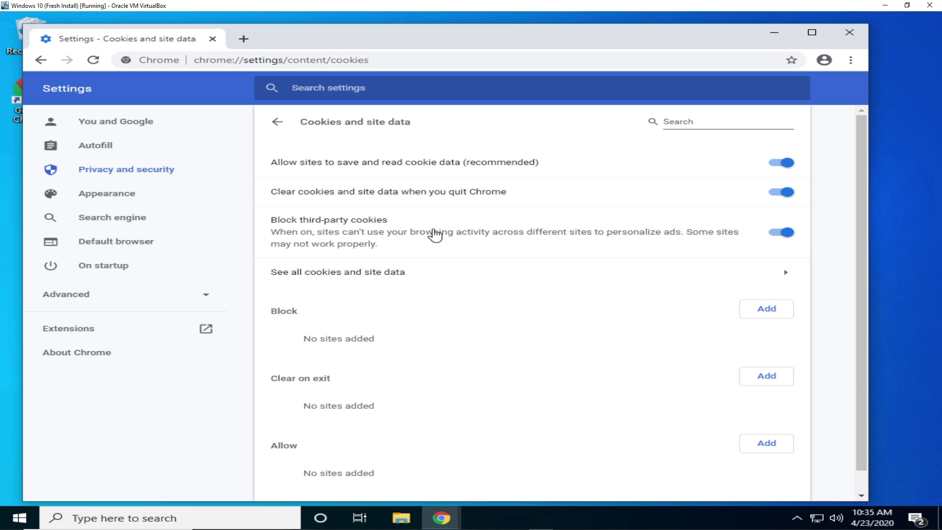
scroll(414, 225, down, 1)
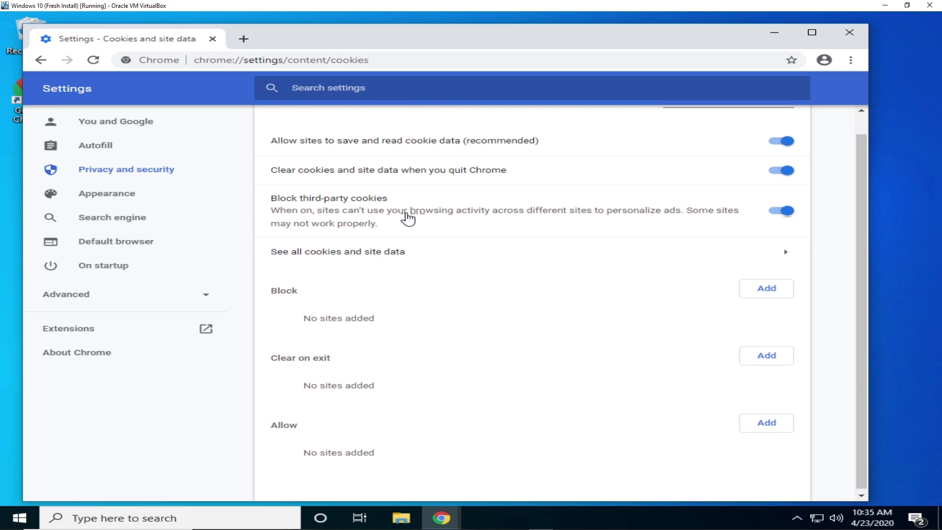
scroll(393, 201, up, 1)
scroll(268, 125, down, 1)
scroll(275, 117, up, 1)
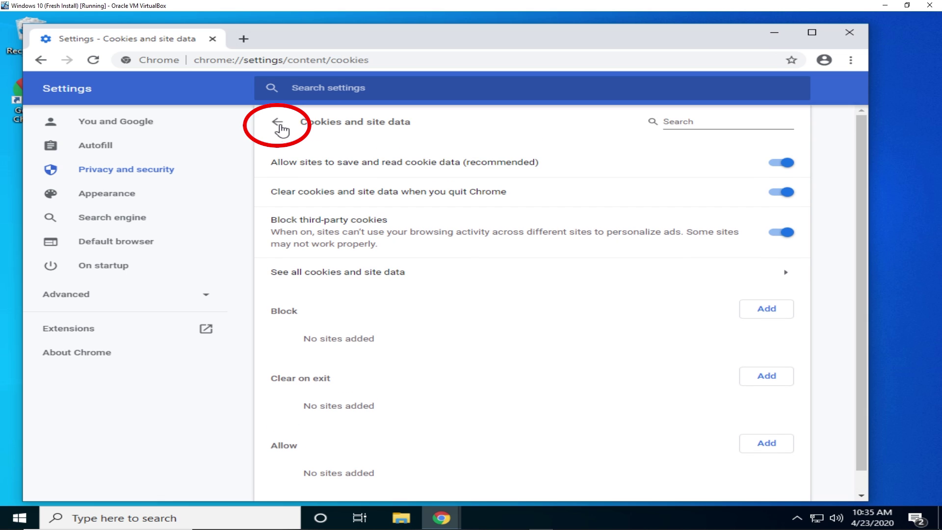
- Return to the Site Settings permissions list and open a new tab beside it
click(278, 122)
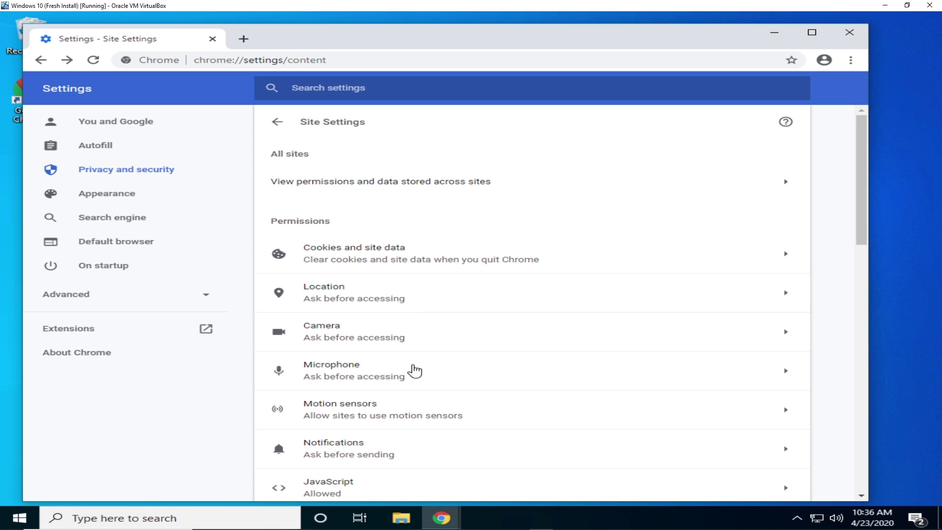
scroll(414, 372, down, 1)
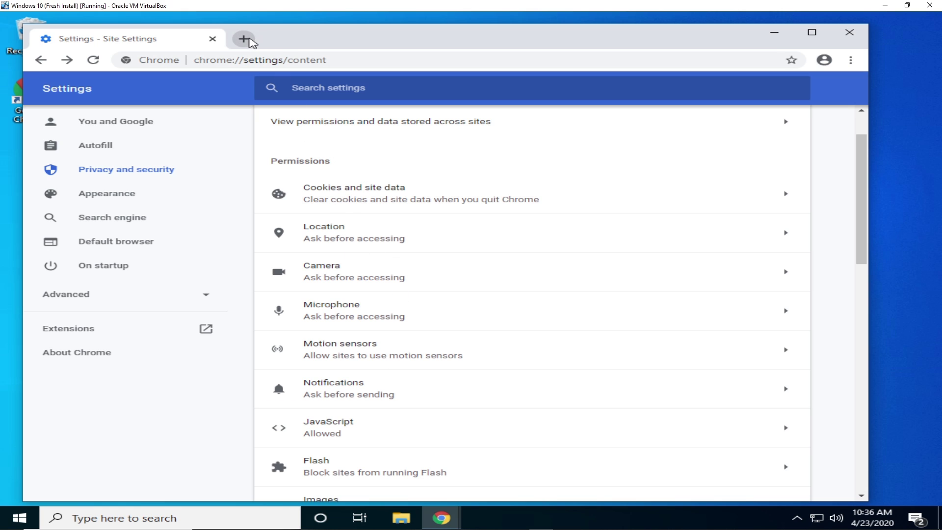
click(244, 38)
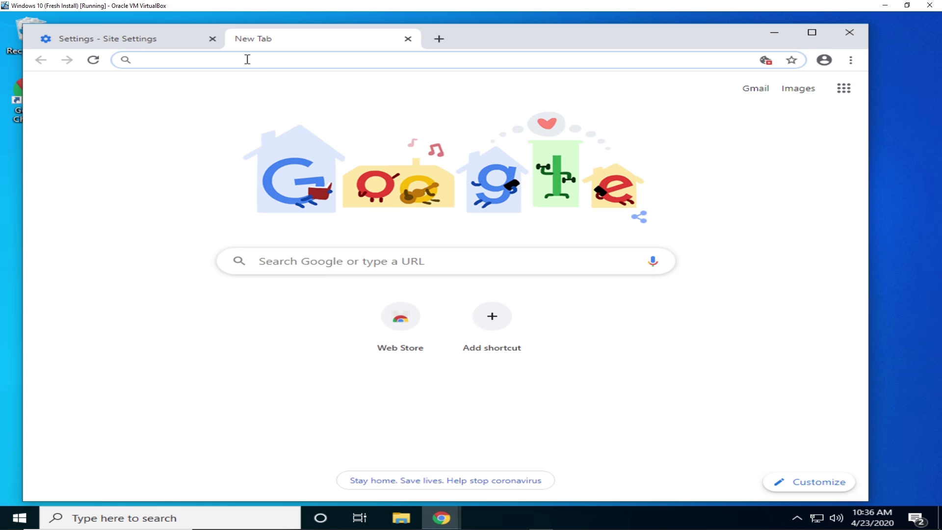
- Search for 'cnet', open cnet.com, block its notification request, and return to Site Settings
text(cnet)
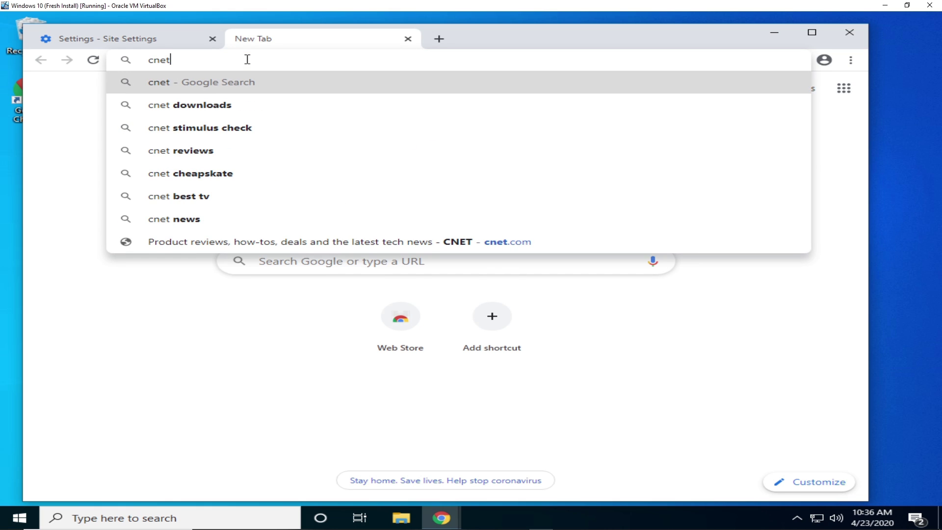
key(Return)
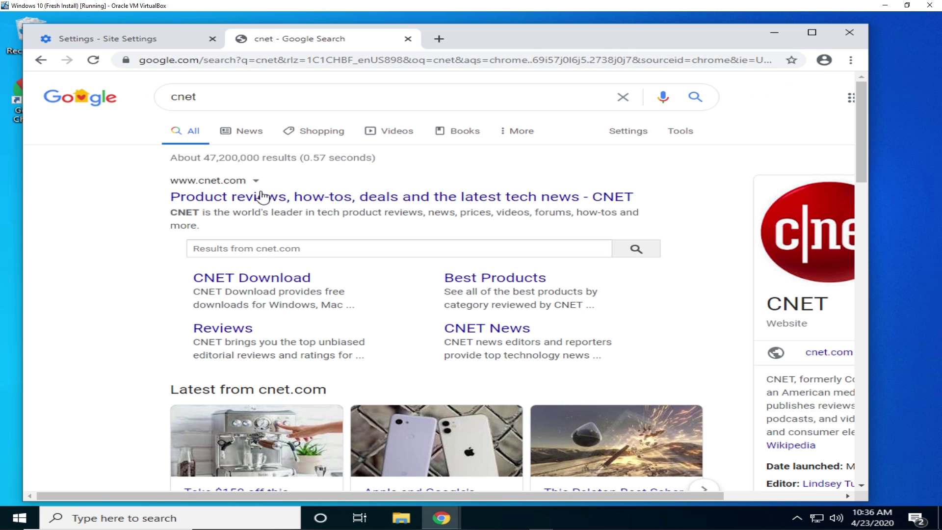
click(260, 202)
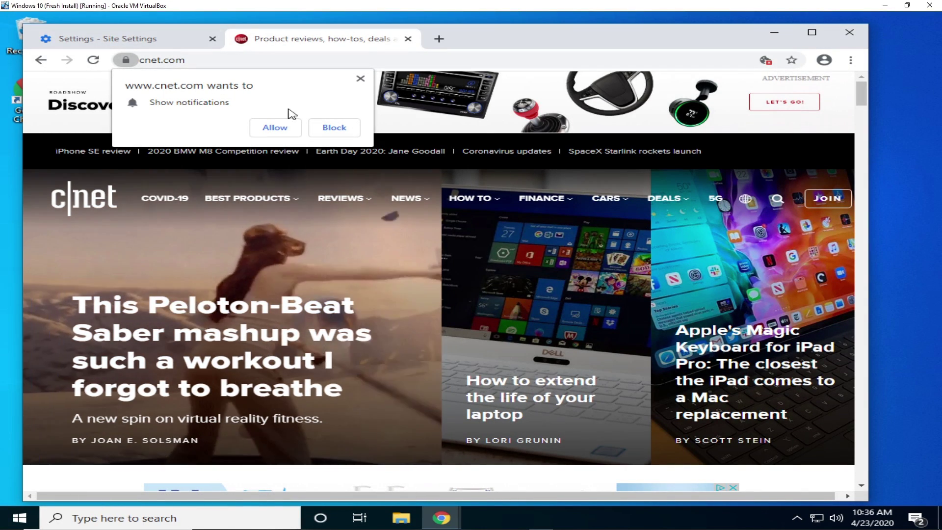
click(323, 127)
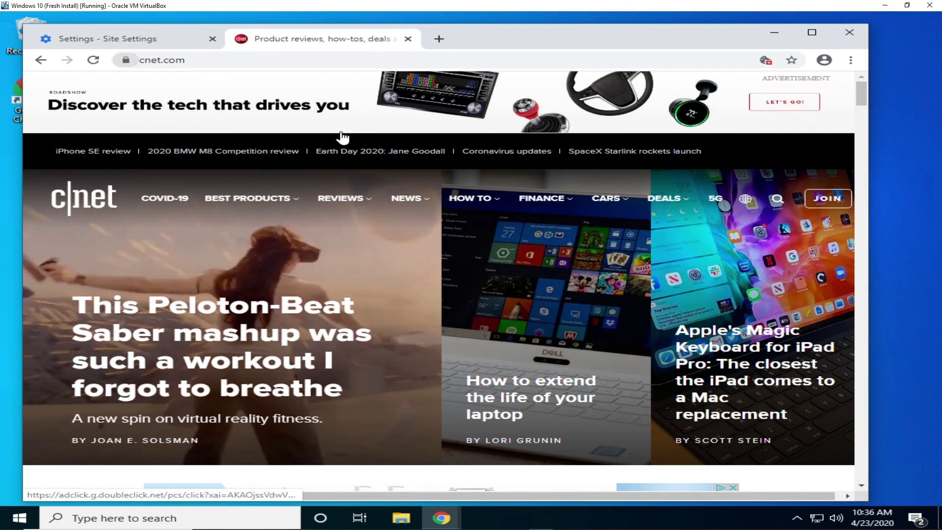
click(175, 49)
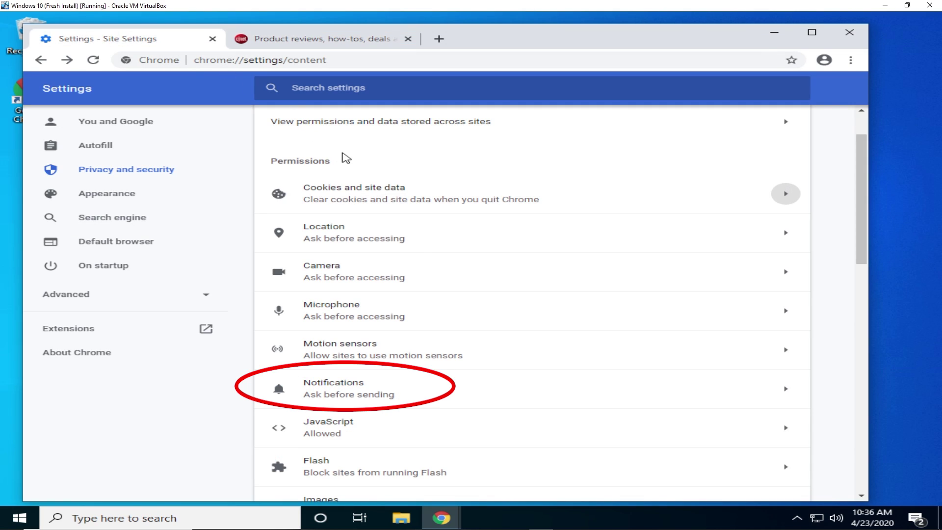
- Turn off 'Sites can ask to send notifications' in Notifications, then return to Site Settings
click(371, 394)
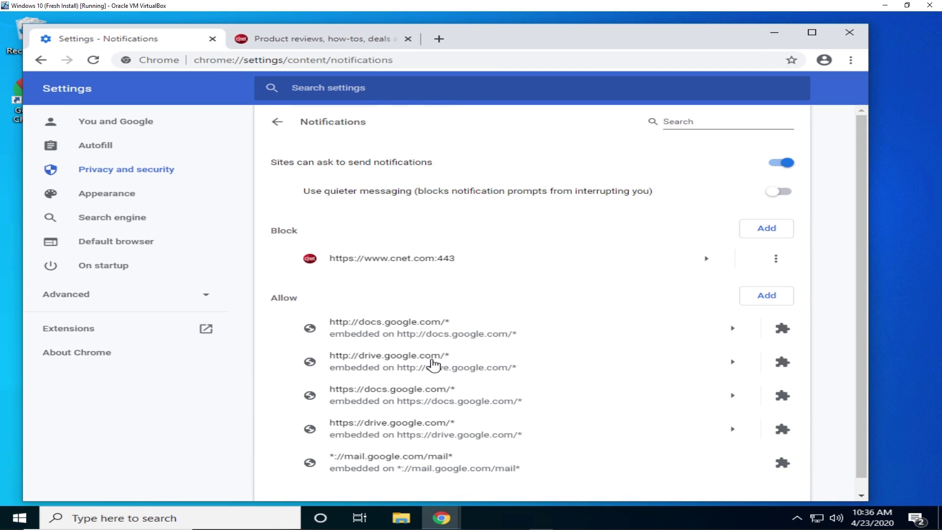
click(772, 164)
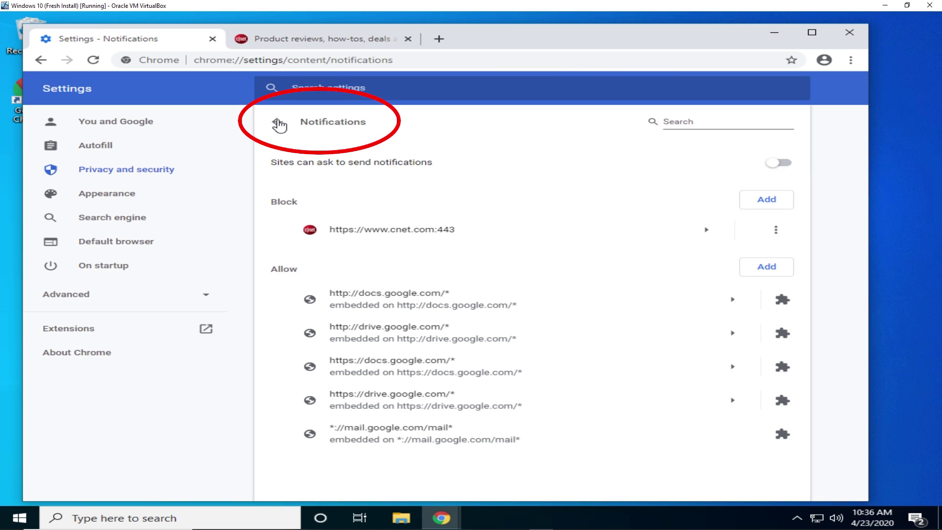
click(278, 123)
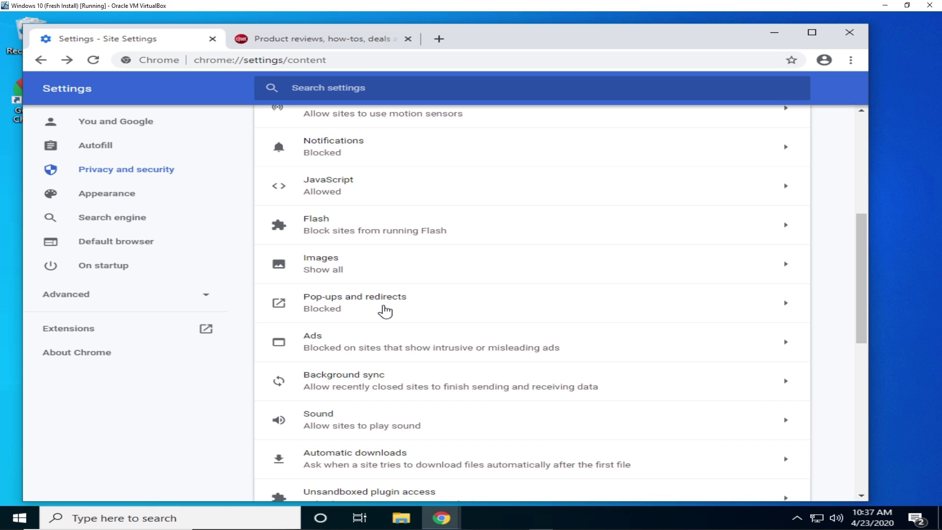
- Toggle Pop-ups and redirects to allowed and back to Blocked
click(385, 311)
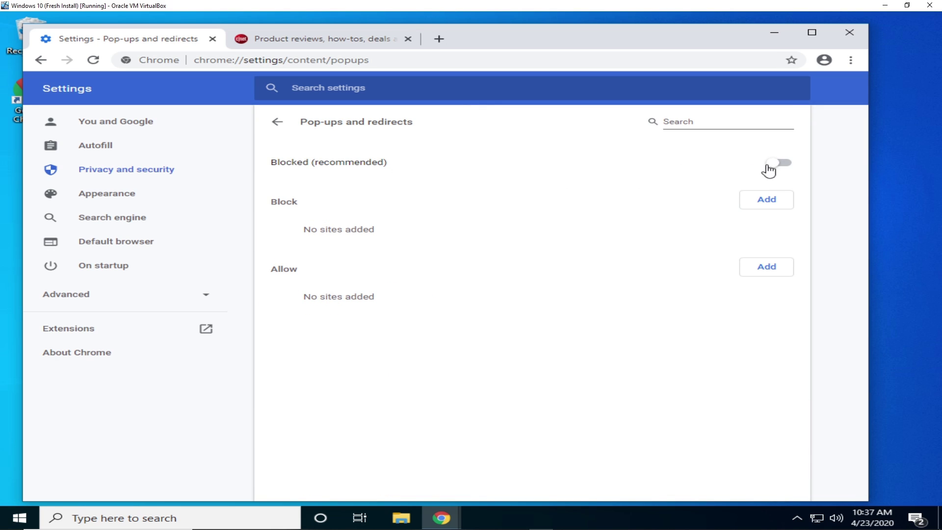
click(785, 166)
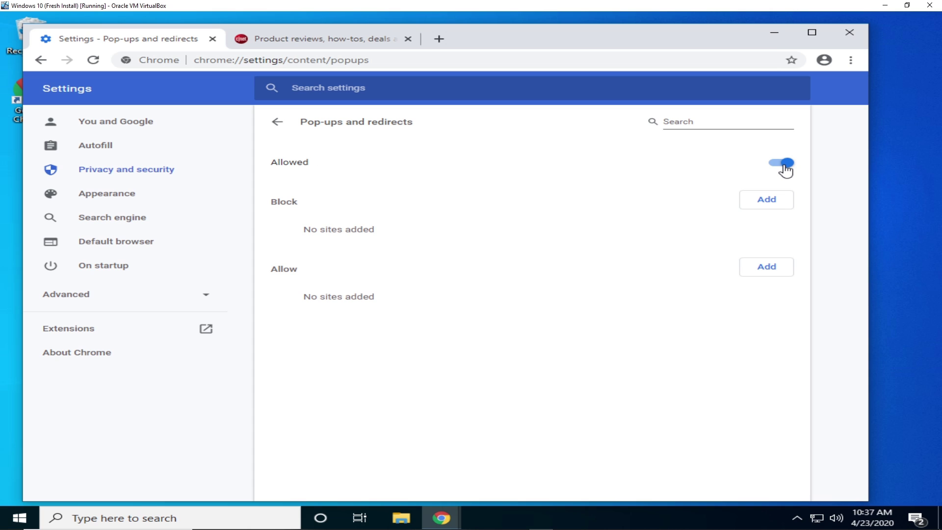
click(786, 169)
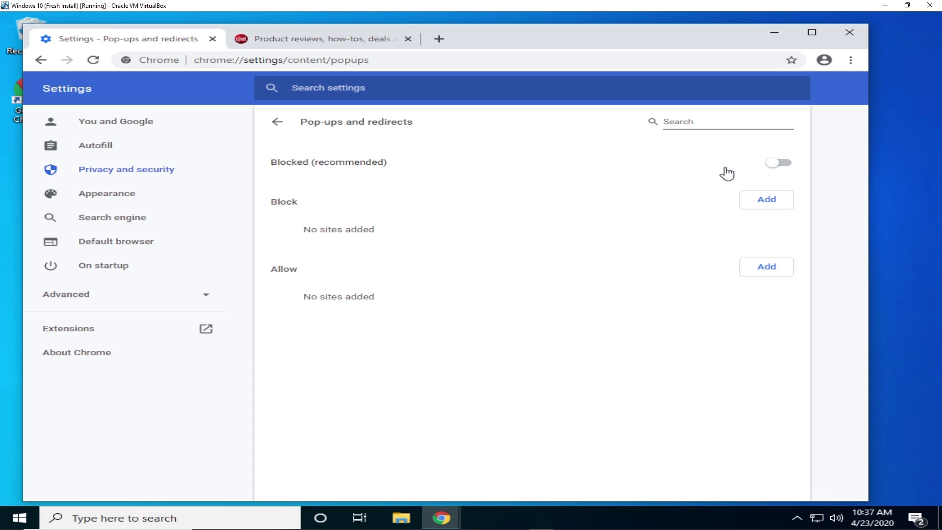
click(278, 123)
- Toggle Ads to allowed and back to Blocked, then review the Site Settings list
click(434, 338)
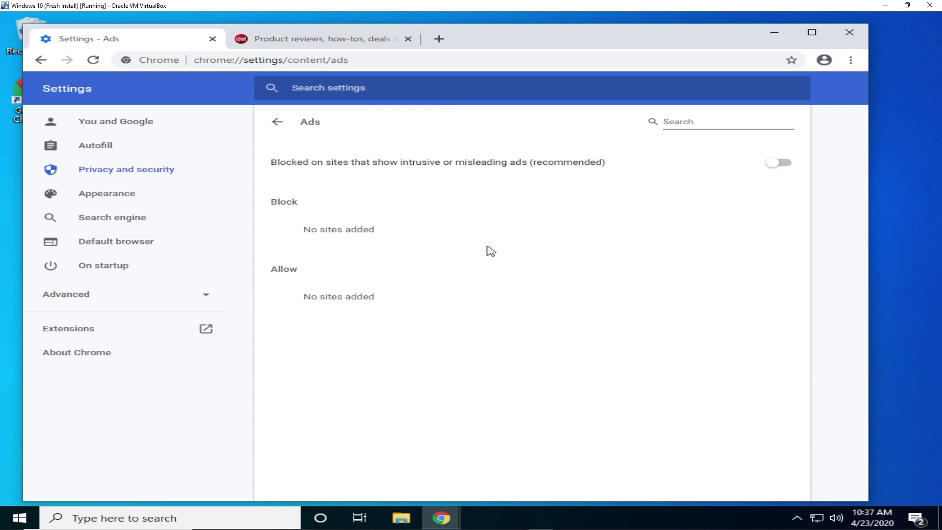
click(784, 167)
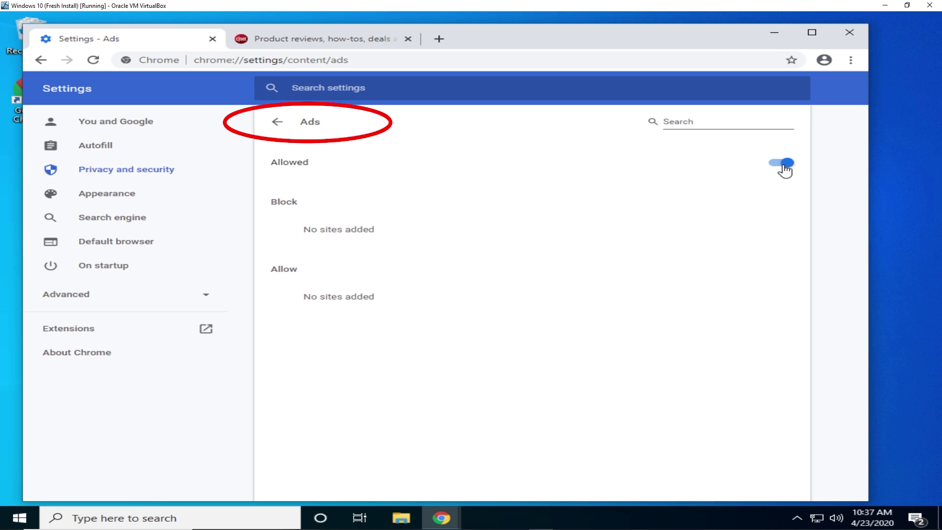
click(785, 169)
click(287, 122)
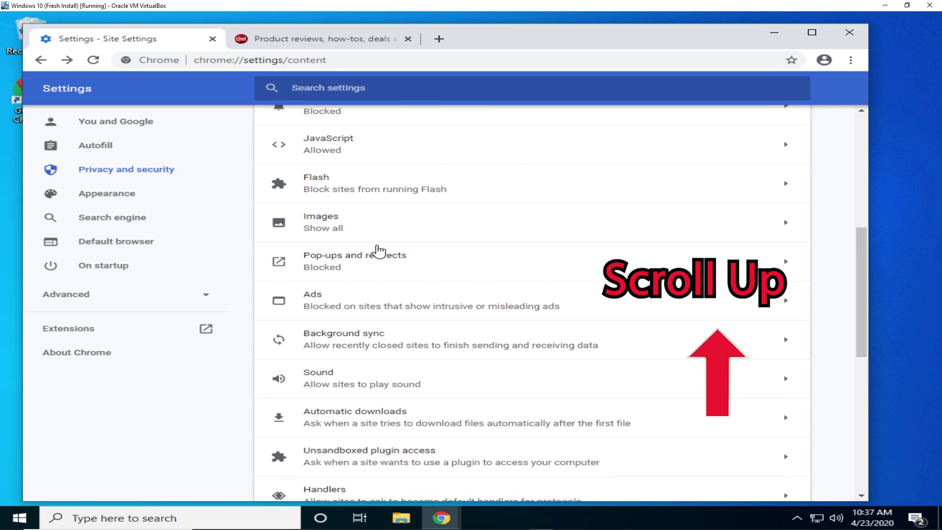
scroll(380, 252, down, 8)
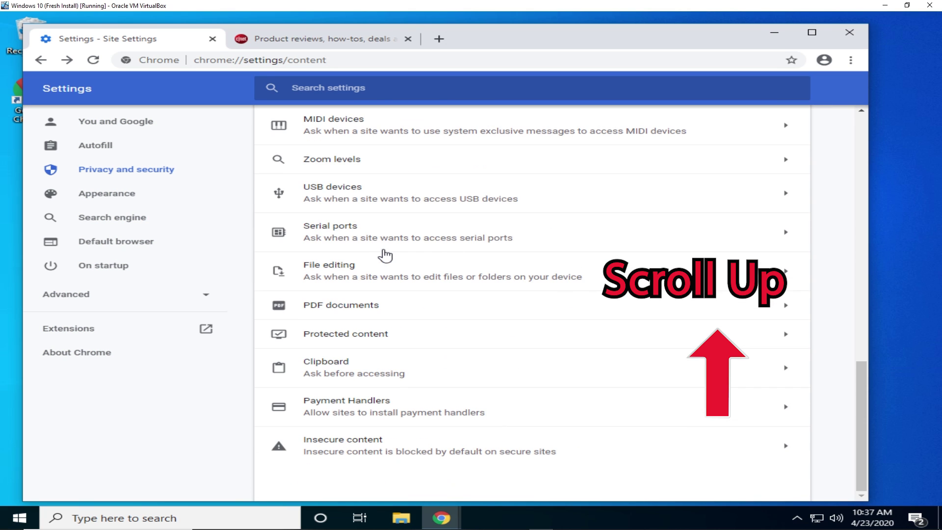
scroll(383, 253, up, 10)
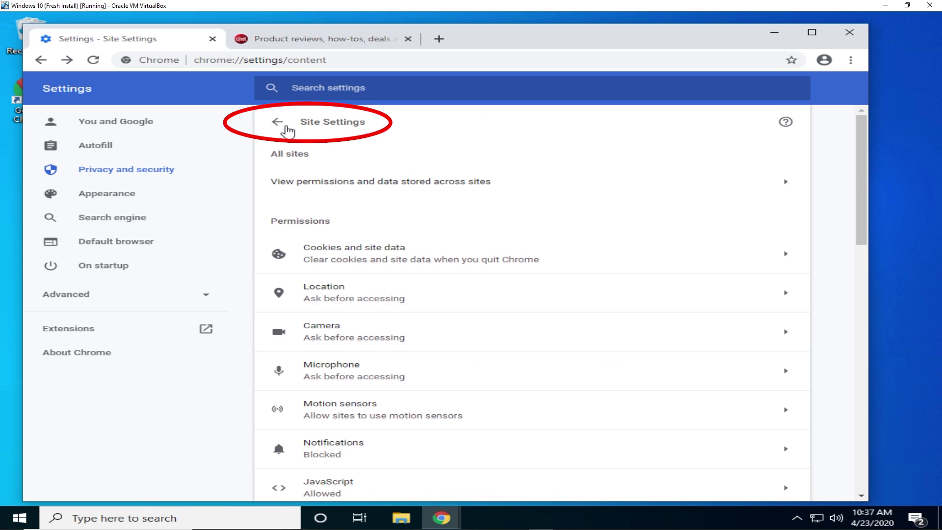
- Go from Settings to the Web Store themes gallery and open the Just Black theme page
click(278, 123)
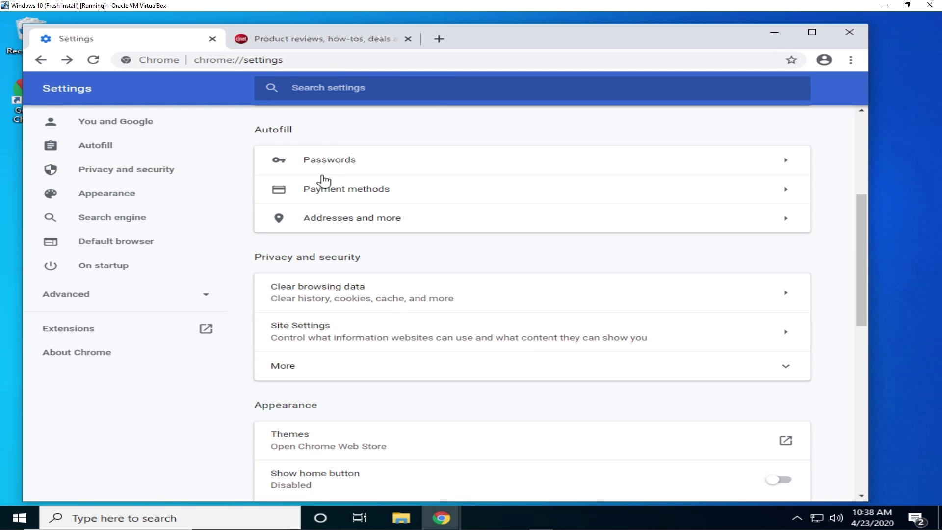
scroll(354, 289, down, 1)
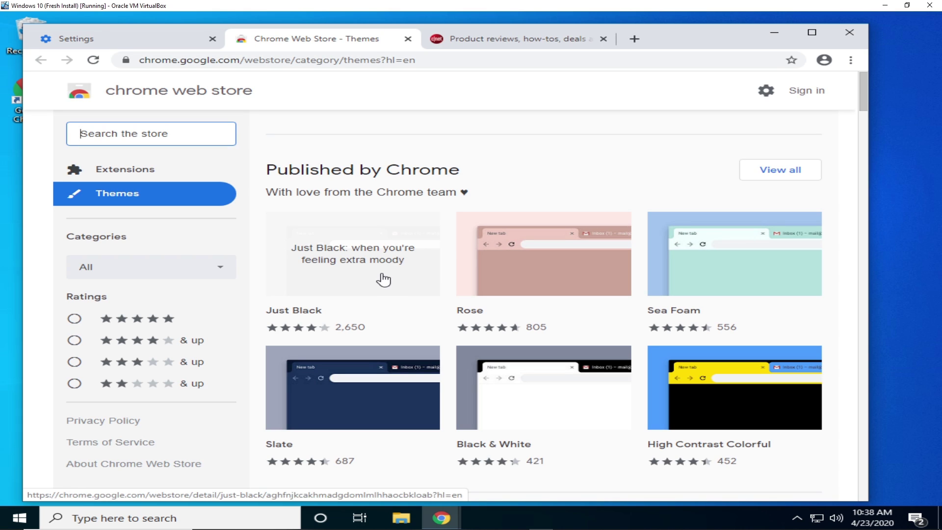
click(384, 275)
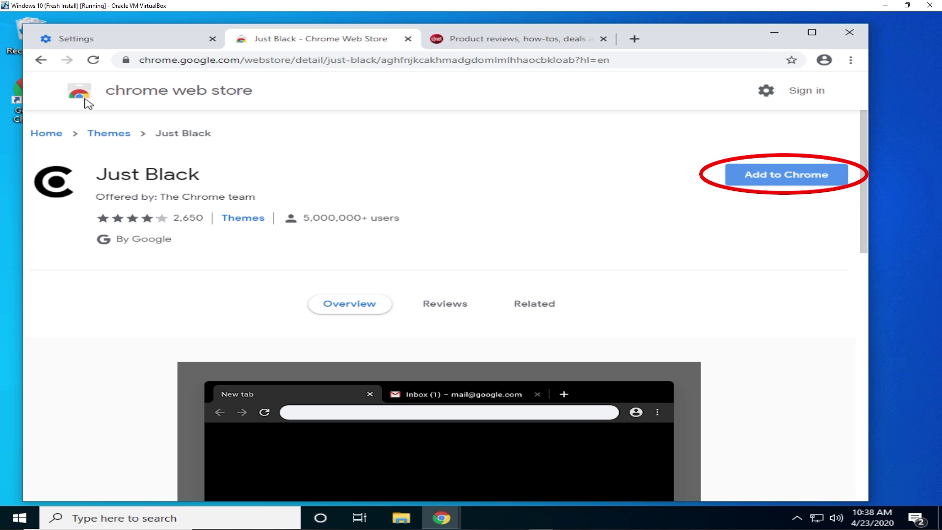
- Browse the Themes category gallery, then reopen the Just Black theme's page
click(117, 133)
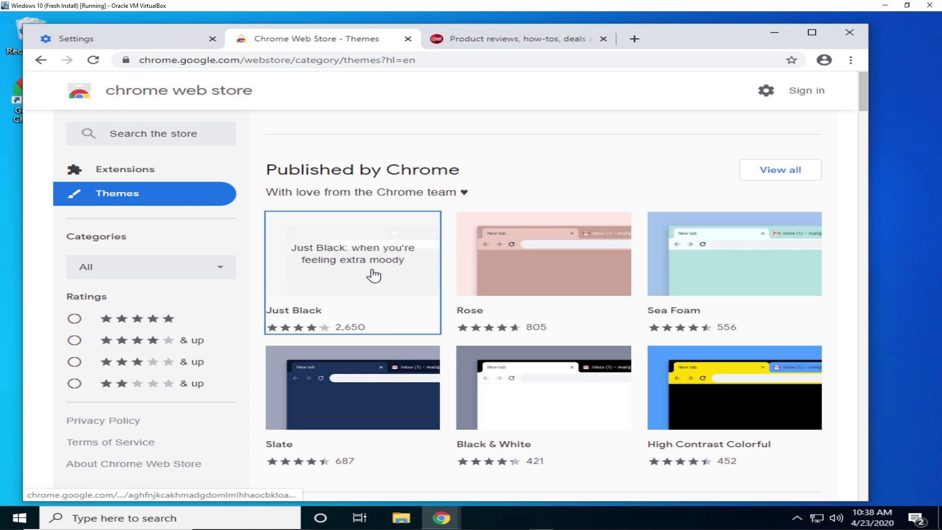
scroll(374, 276, down, 2)
scroll(645, 307, down, 5)
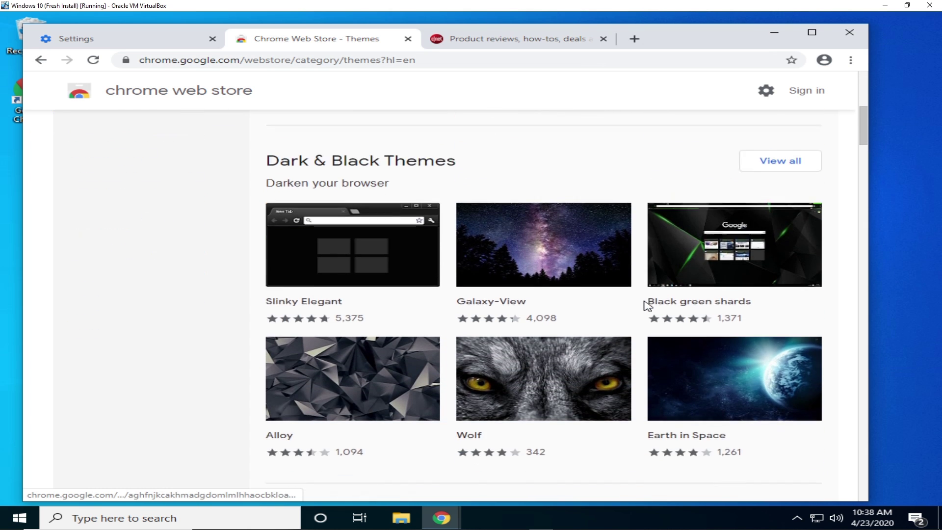
scroll(633, 312, down, 3)
scroll(654, 309, up, 2)
scroll(633, 363, down, 5)
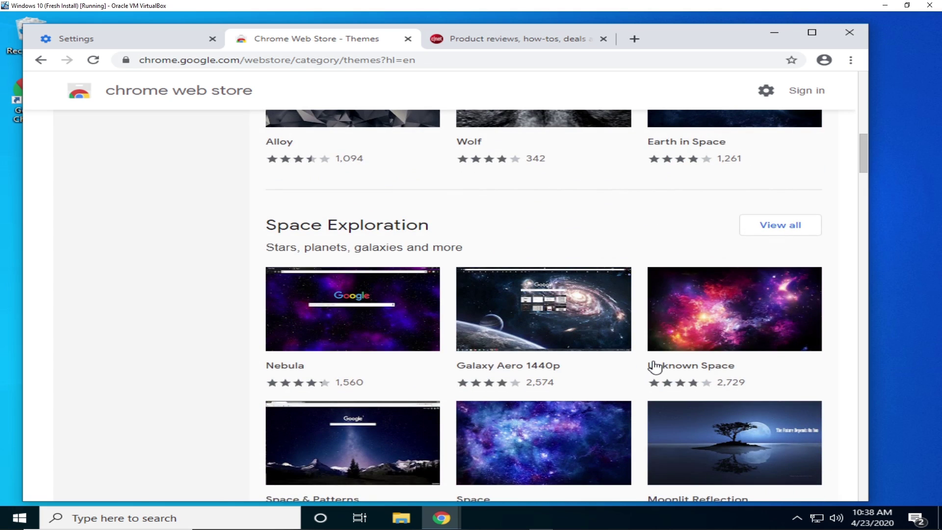
scroll(654, 363, up, 4)
scroll(652, 353, down, 1)
scroll(613, 324, up, 7)
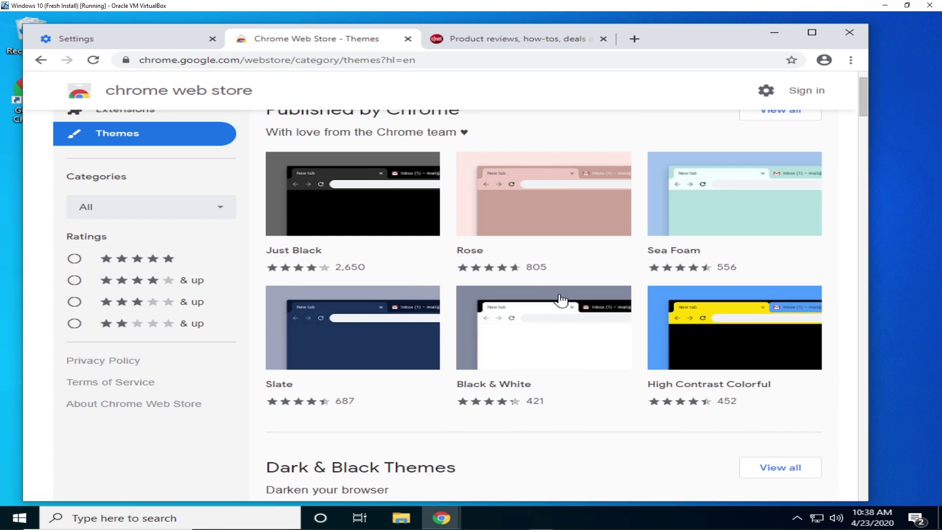
click(362, 202)
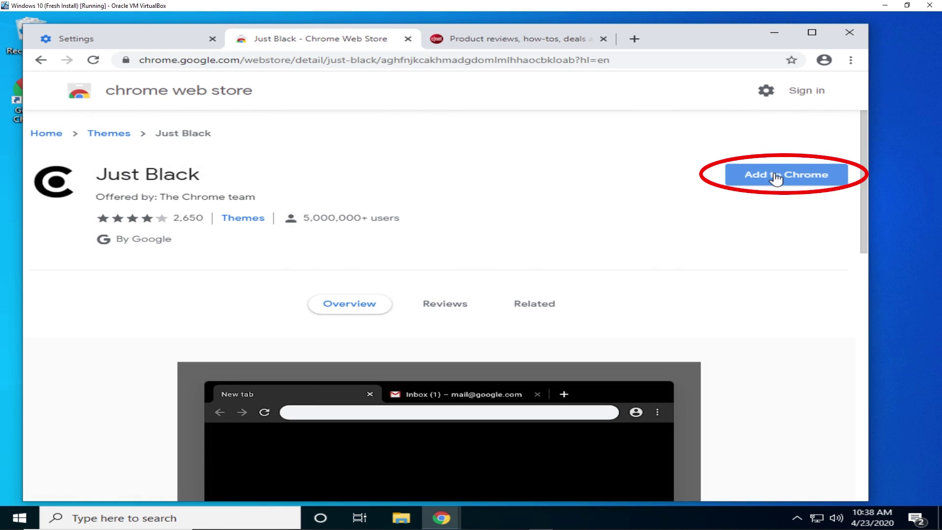
- Add the Just Black theme to Chrome, maximize the window, and open a new tab to see the dark theme
click(776, 177)
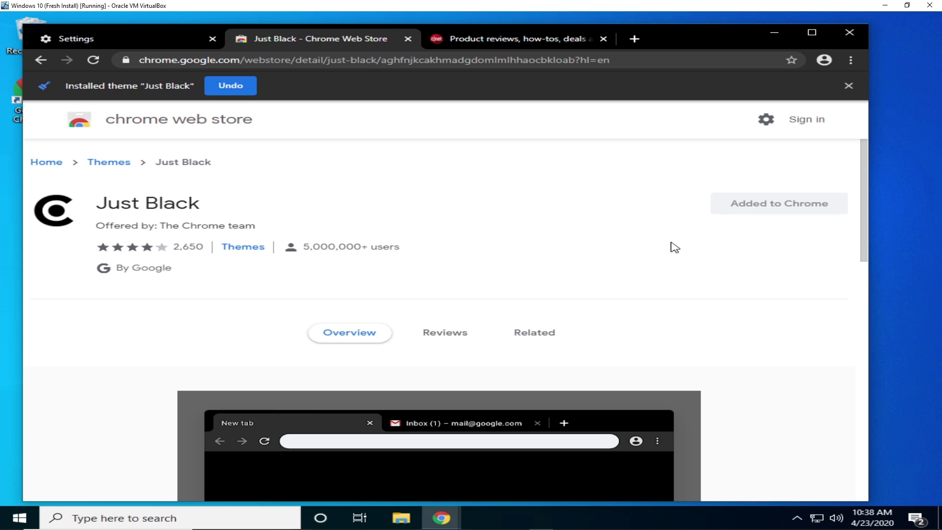
double_click(677, 32)
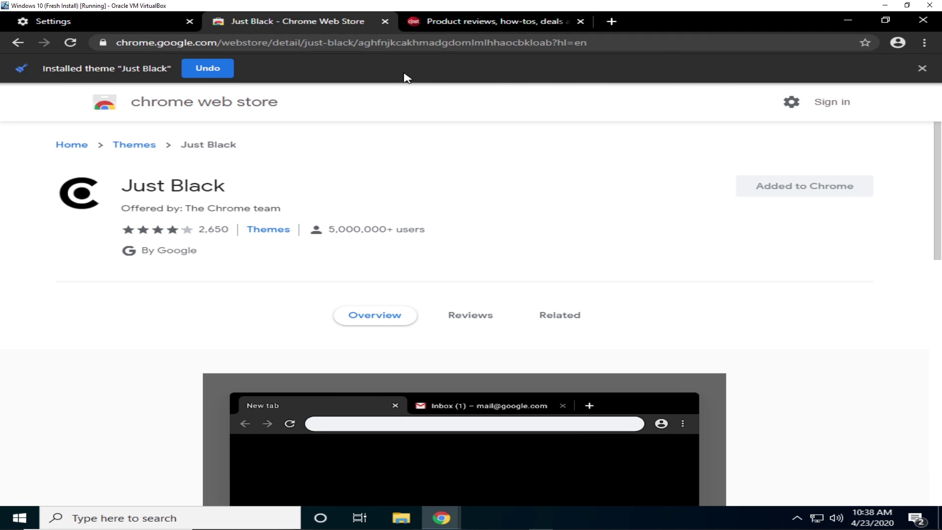
click(206, 69)
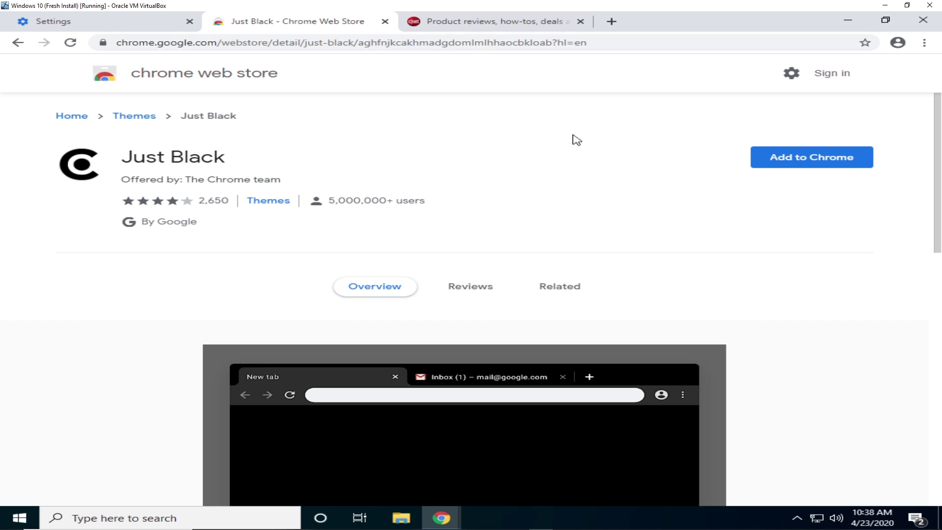
click(808, 158)
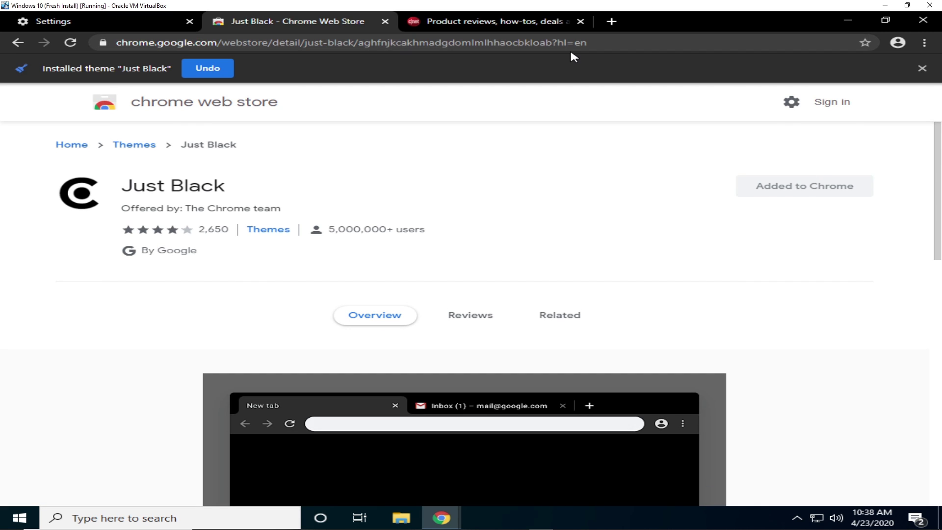
click(611, 21)
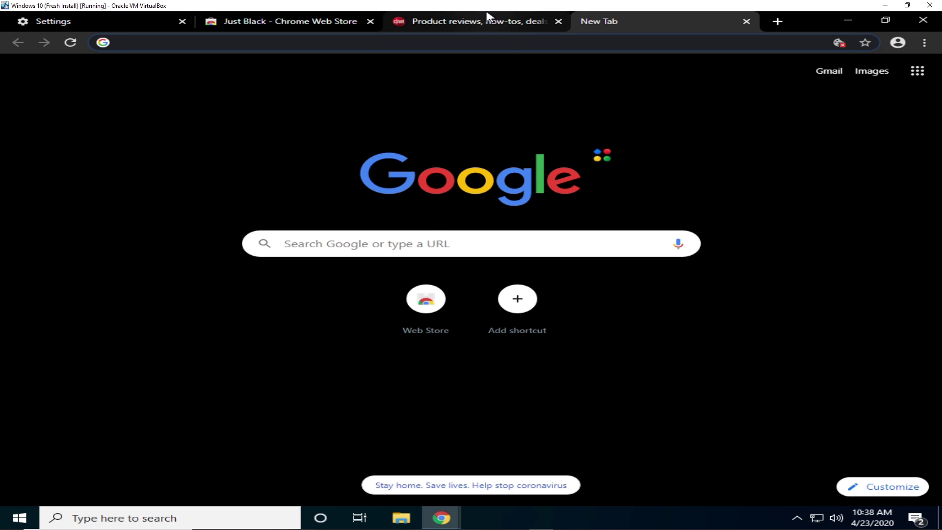
- Search the store for 'https everywhere' and add the HTTPS Everywhere extension to Chrome
click(132, 21)
click(289, 21)
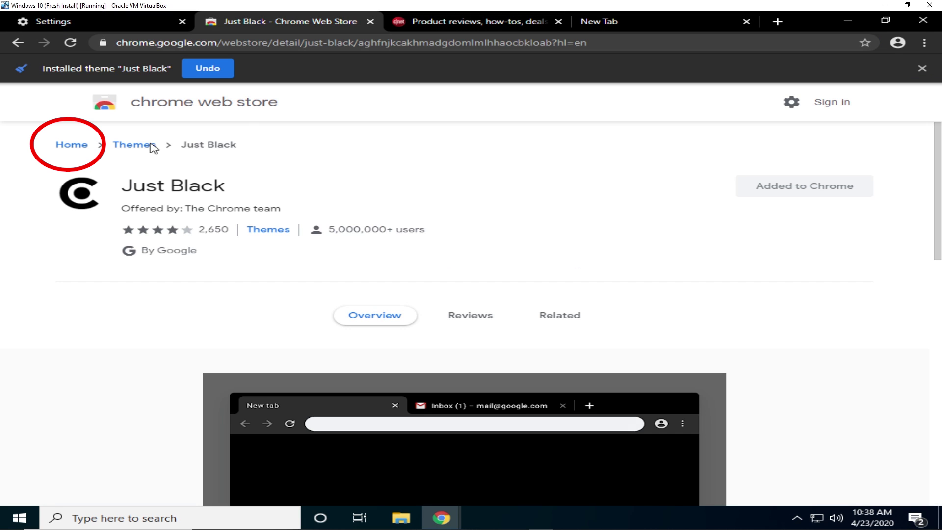
click(70, 146)
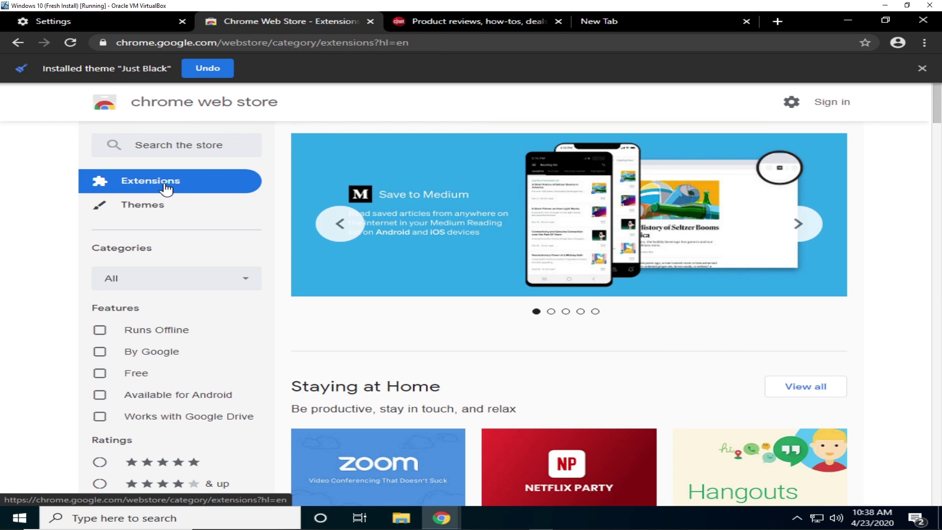
click(195, 147)
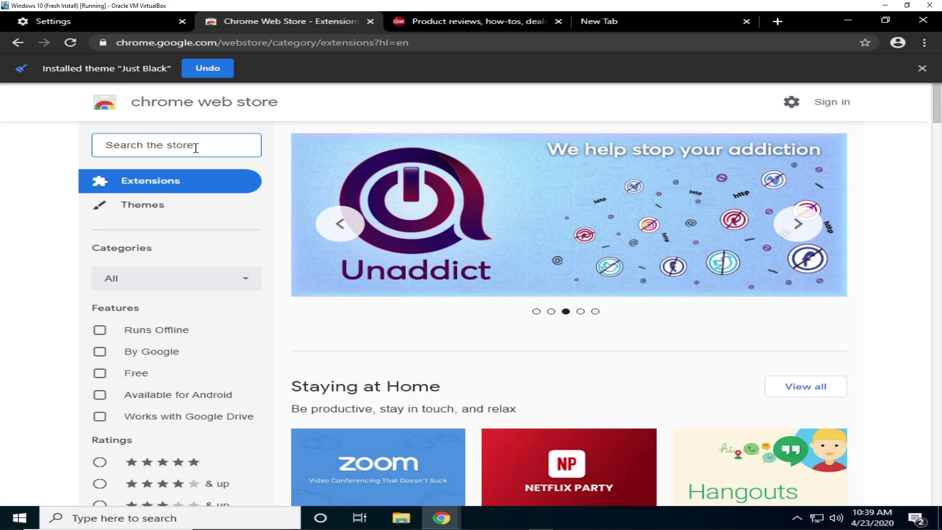
text(ht)
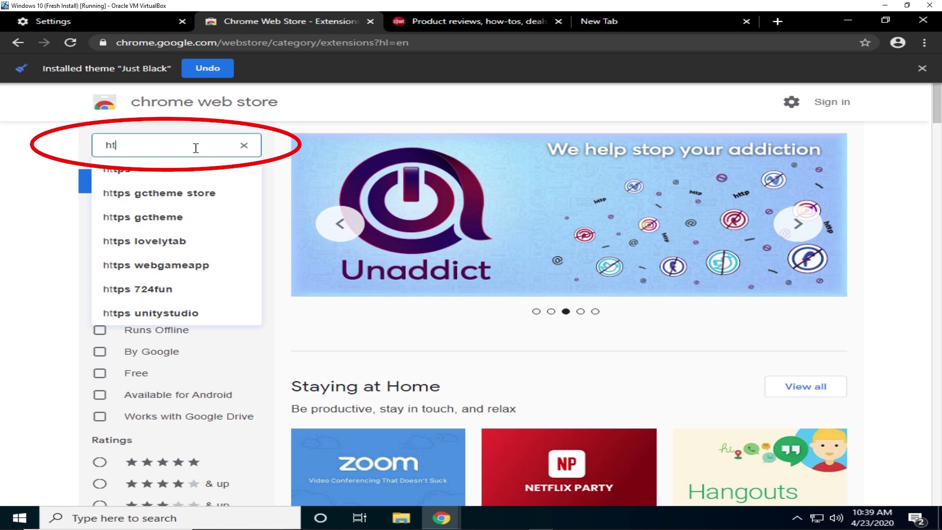
text(tps ev)
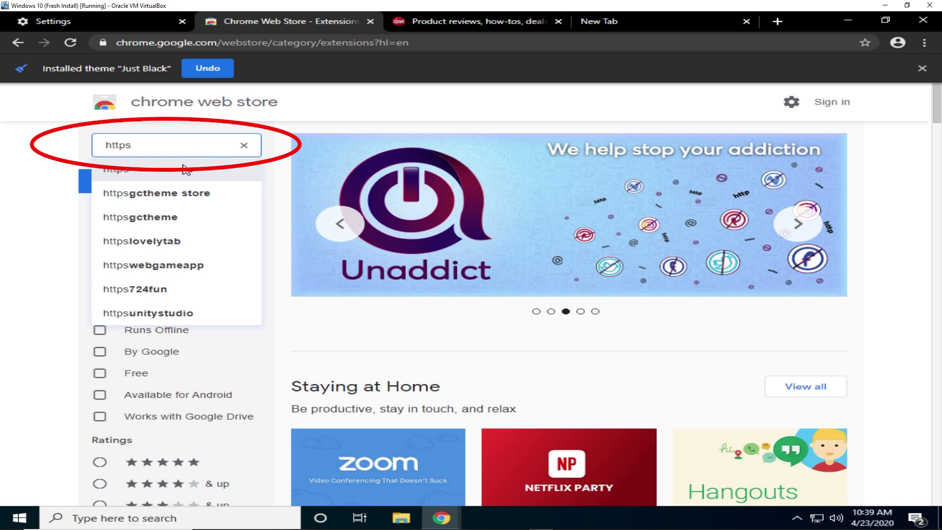
click(187, 168)
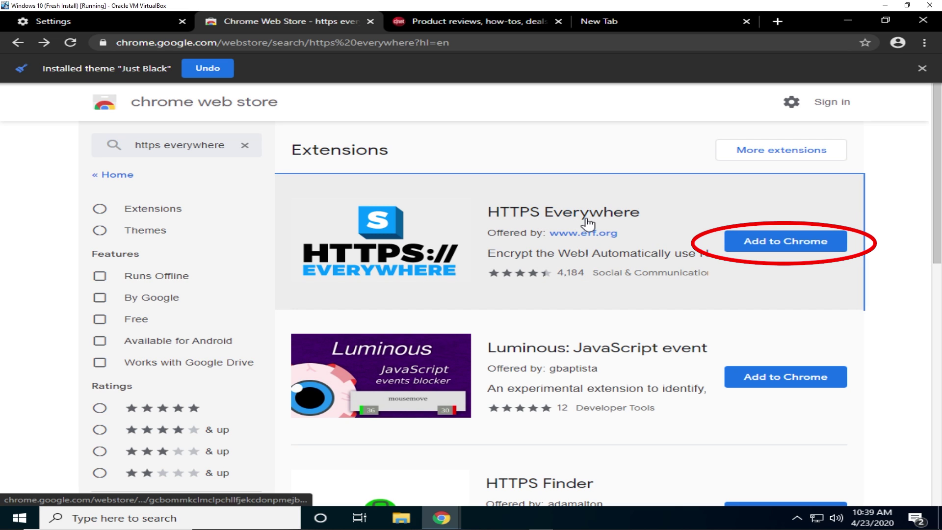
click(773, 251)
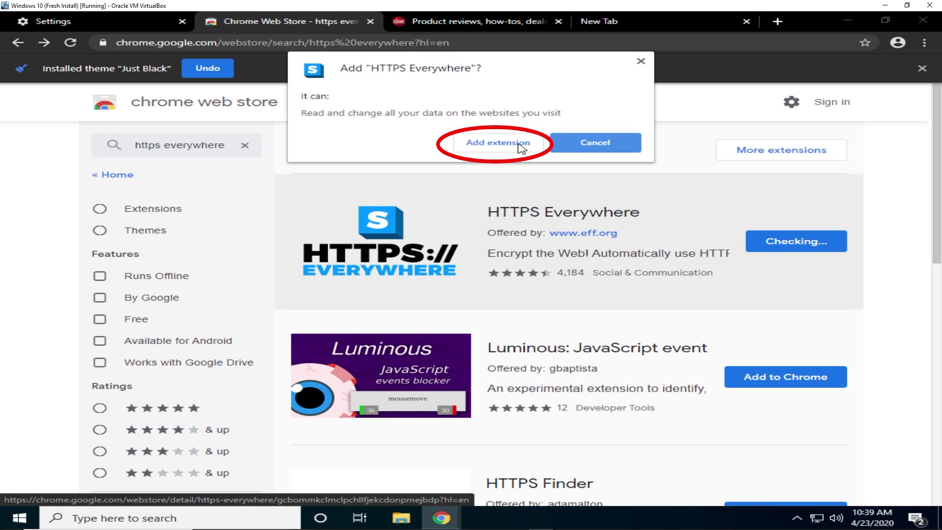
click(513, 143)
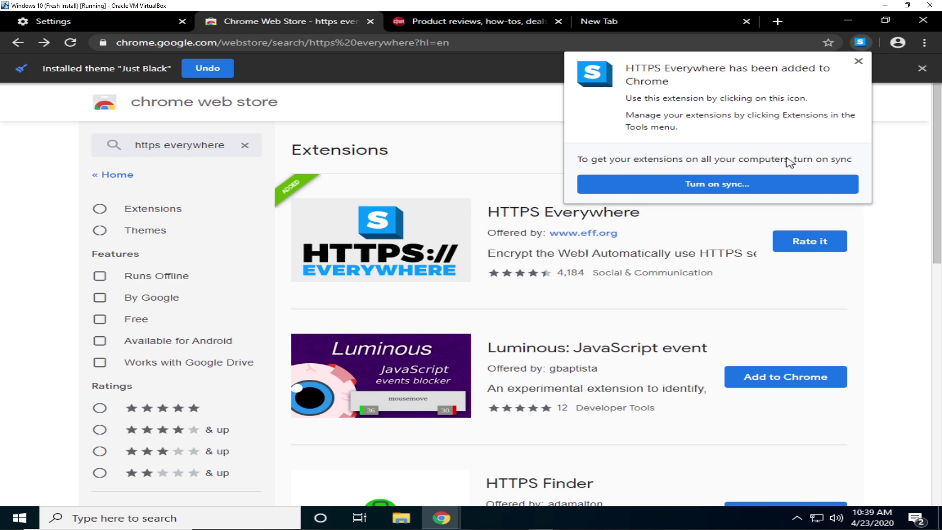
- Search the store for 'privacy', open Privacy Badger, and confirm adding it to Chrome
click(858, 63)
text(pr)
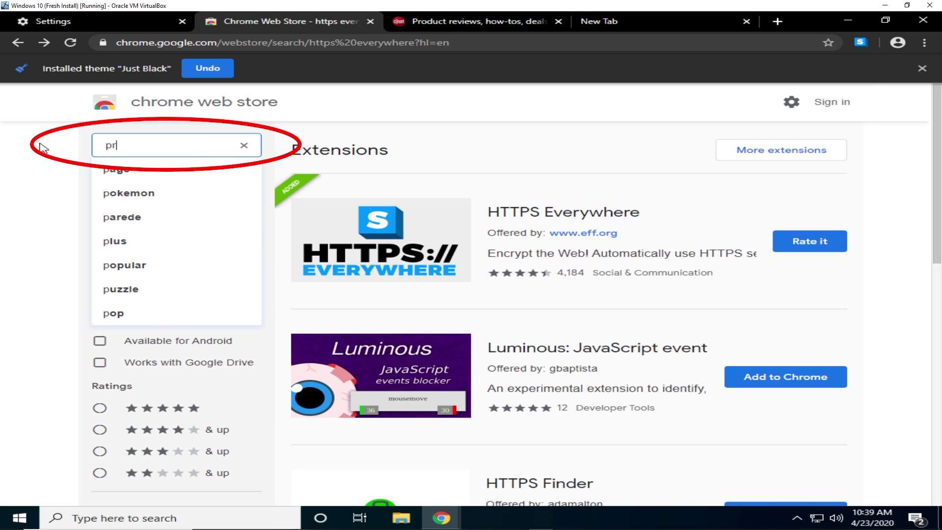
text(ivacy)
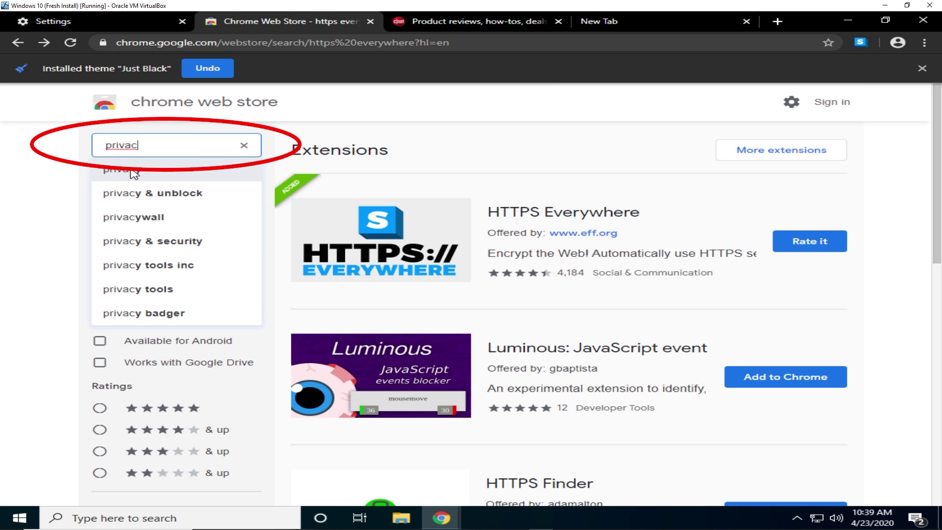
key(Return)
scroll(569, 215, down, 1)
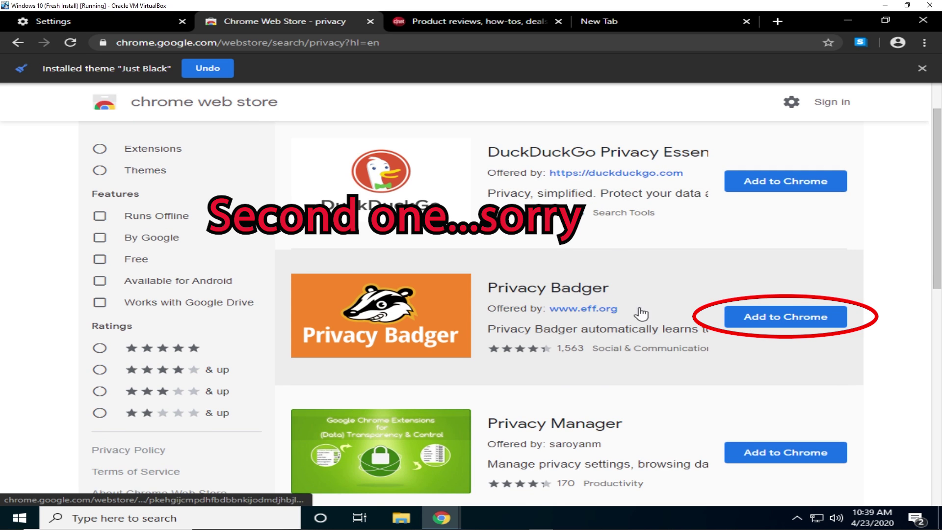
click(603, 334)
scroll(617, 320, down, 5)
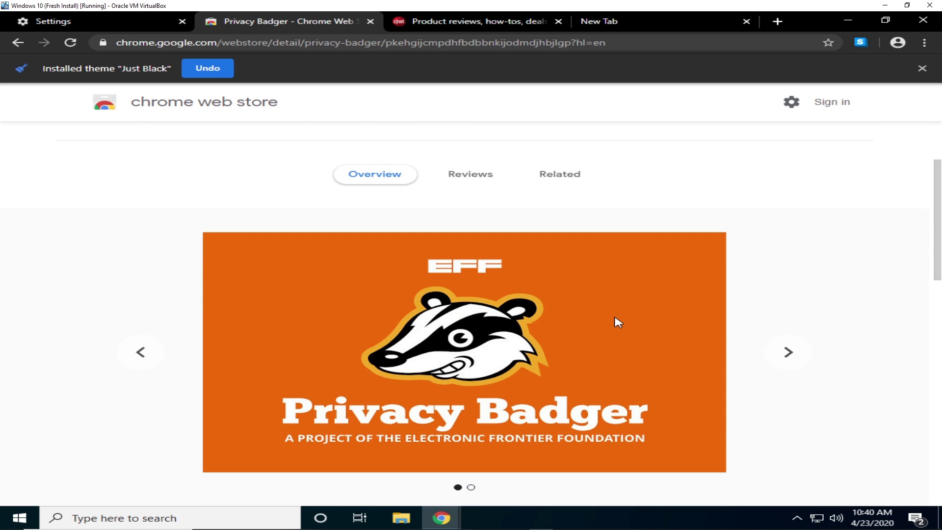
scroll(617, 324, down, 1)
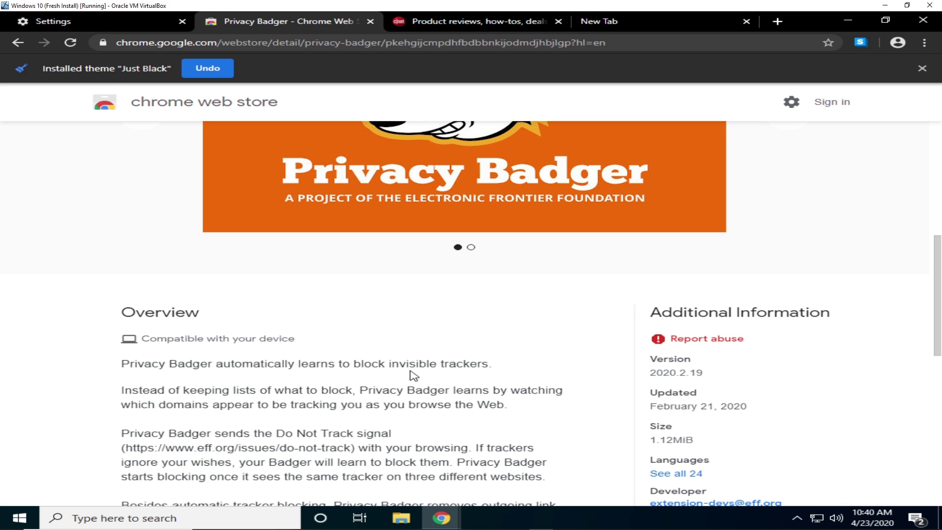
scroll(422, 368, up, 7)
click(796, 187)
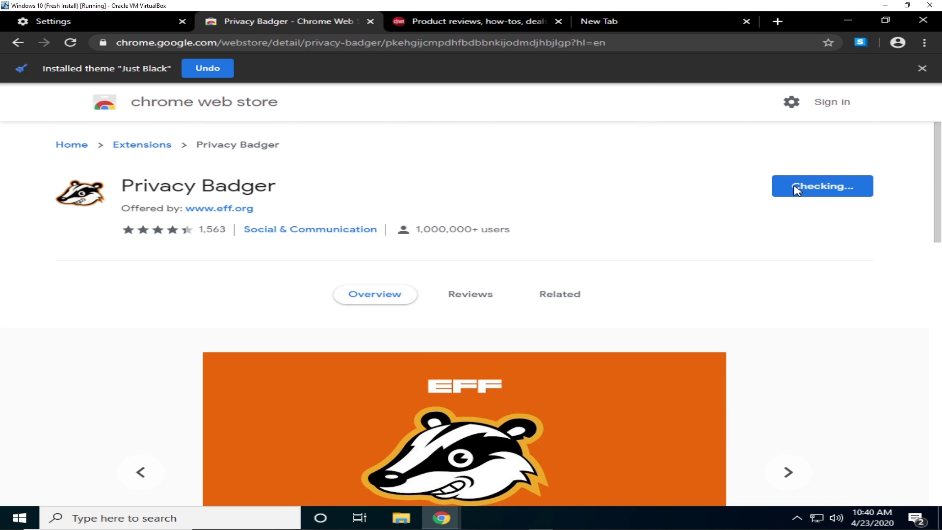
click(524, 162)
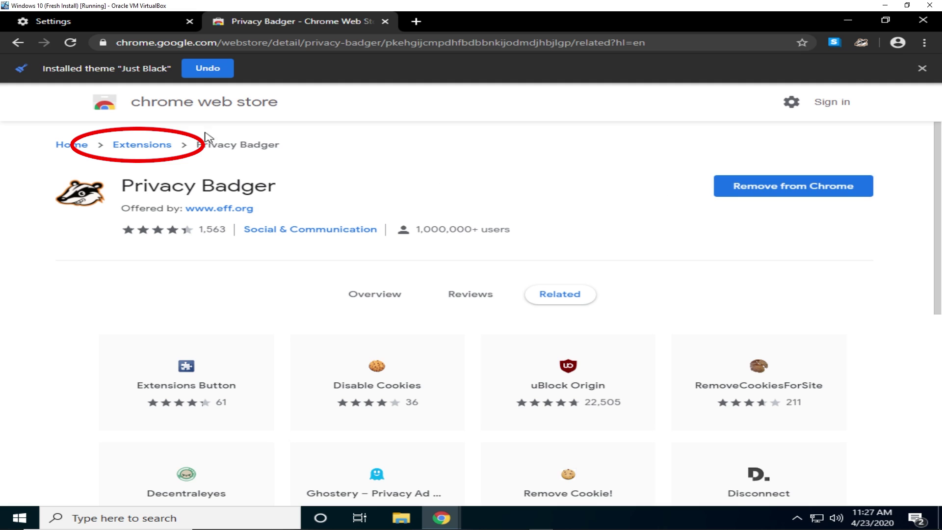
- Search the store for uBlock Origin and scroll through its store page
click(158, 148)
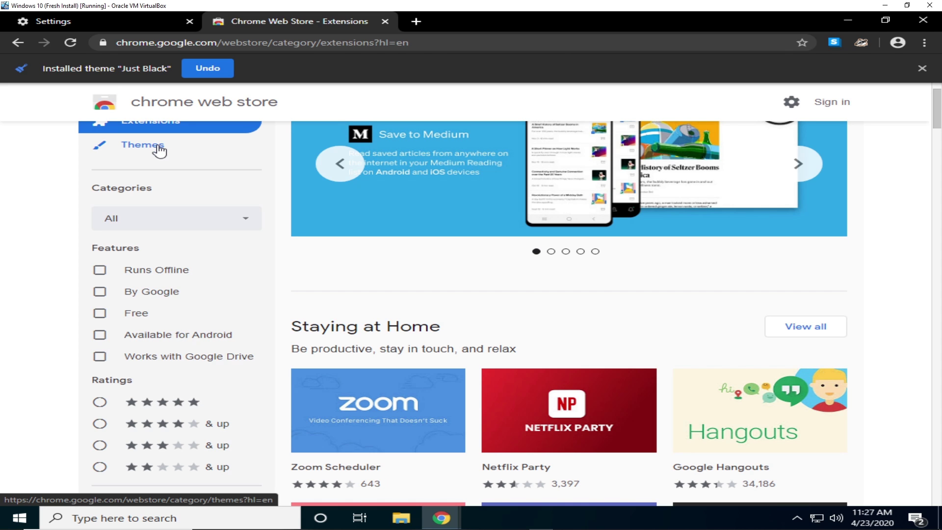
click(184, 147)
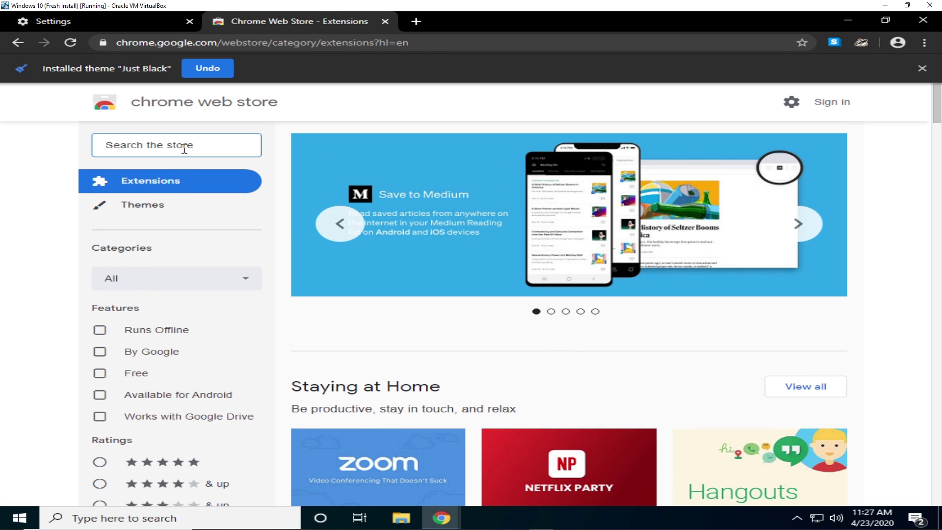
text(ubl)
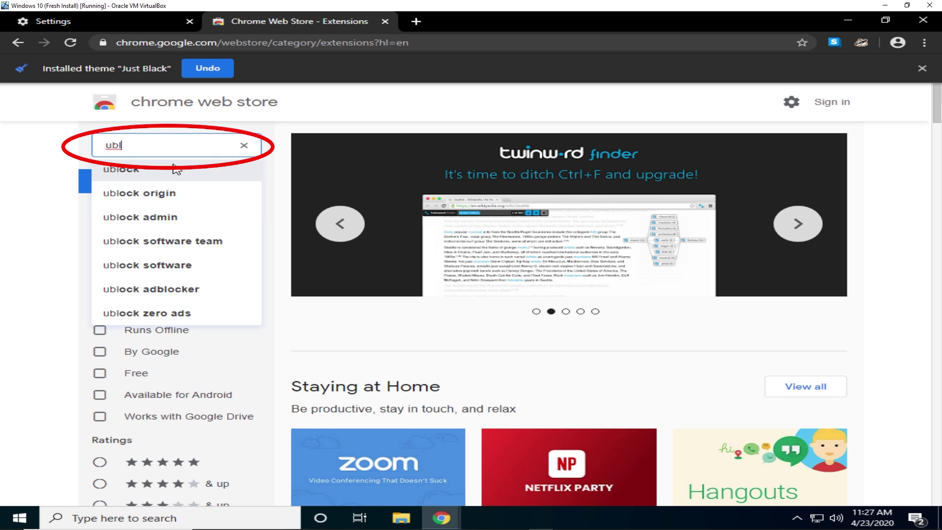
click(175, 193)
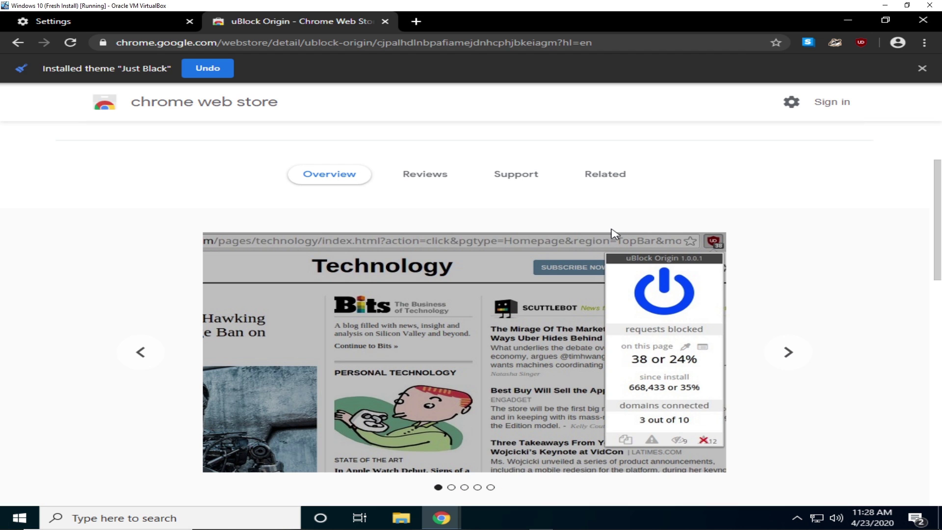
scroll(615, 234, down, 1)
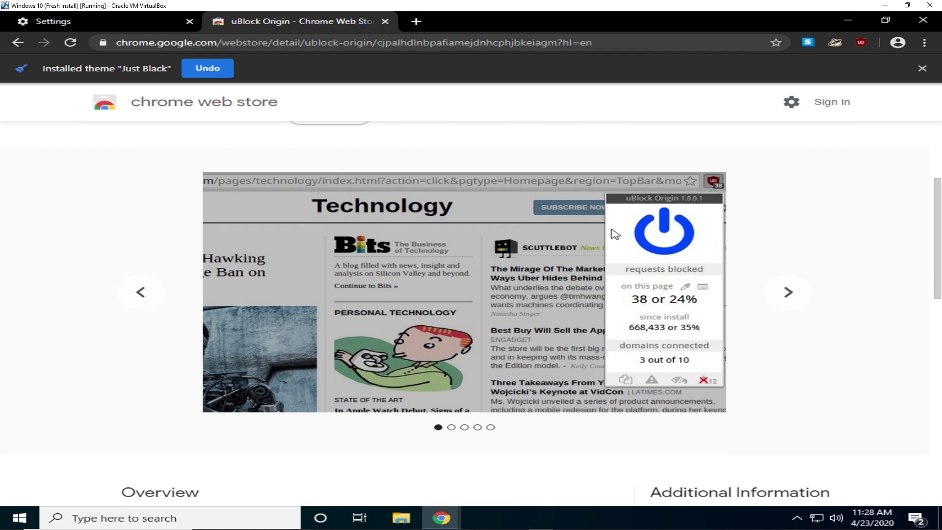
scroll(615, 234, down, 2)
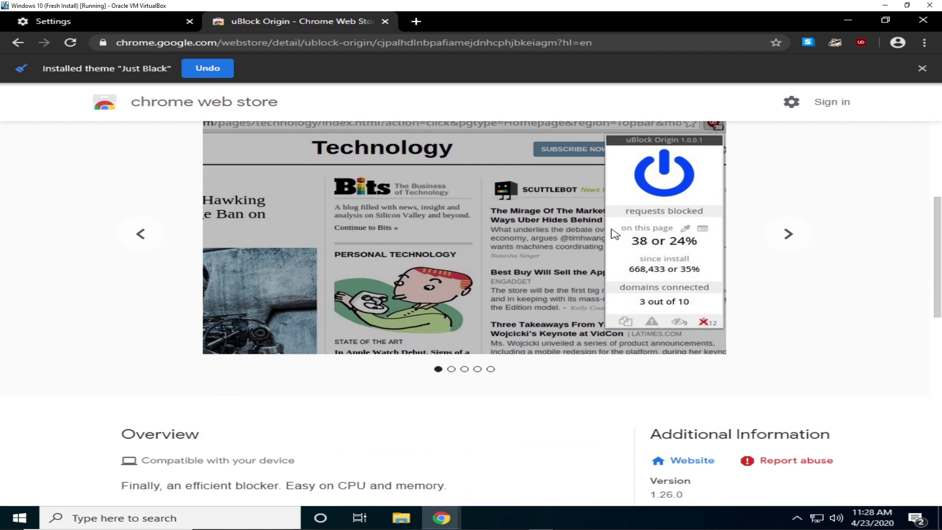
scroll(615, 234, down, 1)
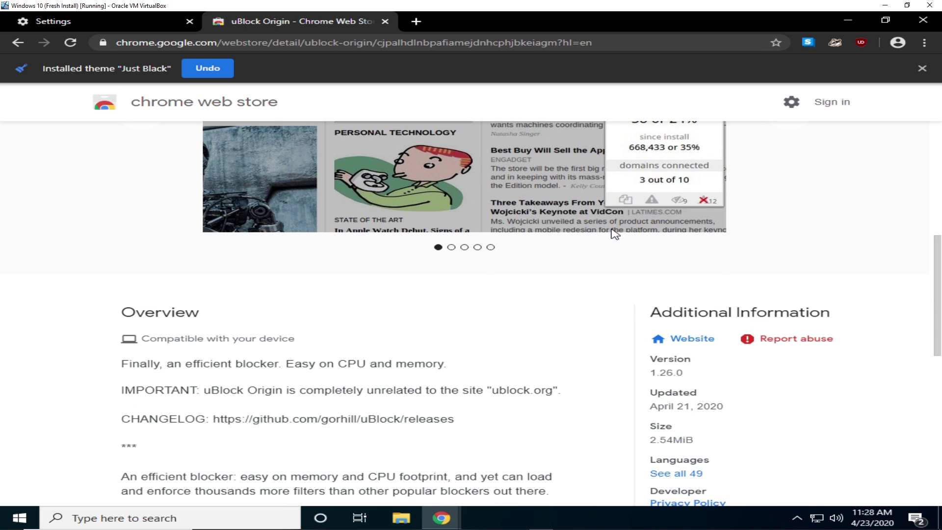
scroll(615, 234, up, 6)
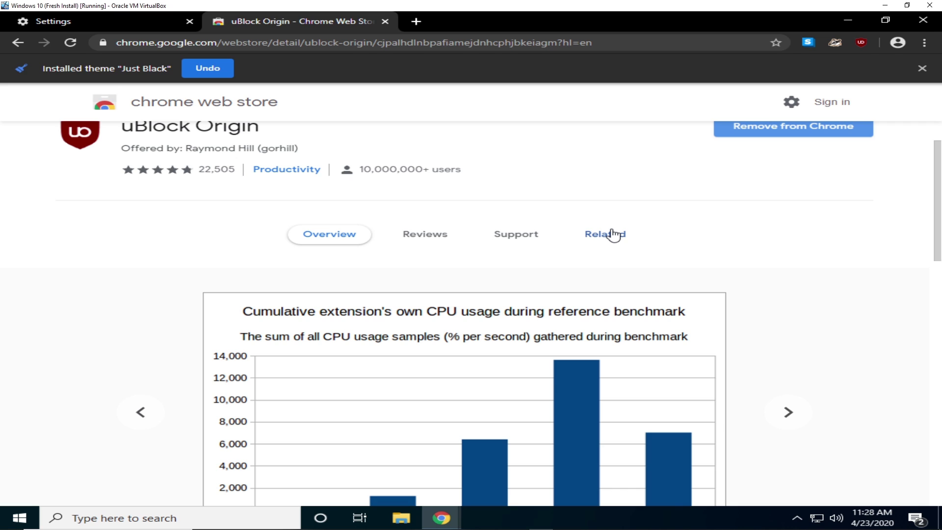
scroll(373, 196, up, 2)
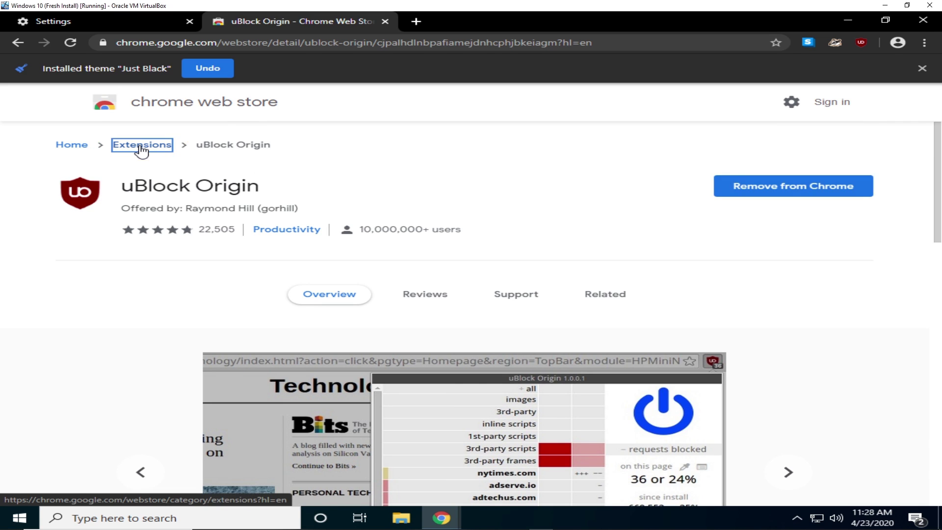
- Search the store for 'pixelblock', open its listing, and confirm adding PixelBlock to Chrome
click(139, 145)
click(211, 142)
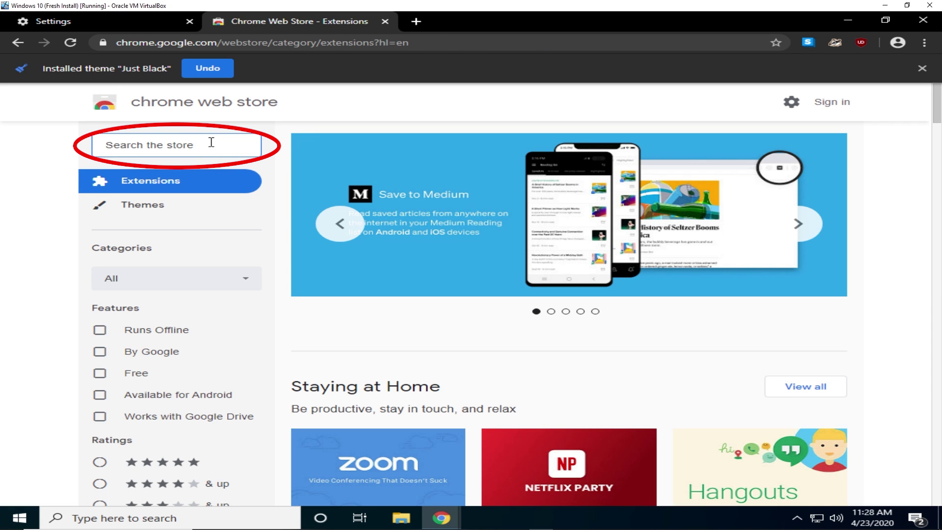
text(pixel)
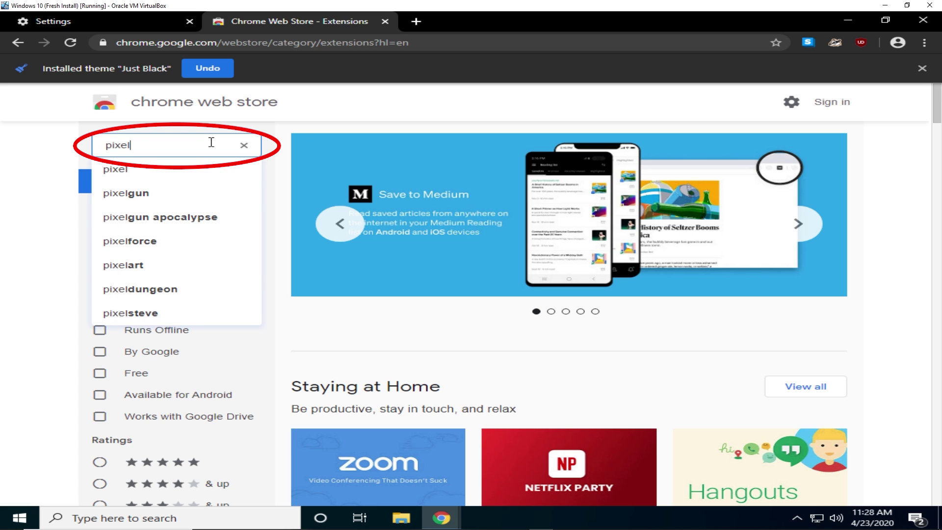
text(block)
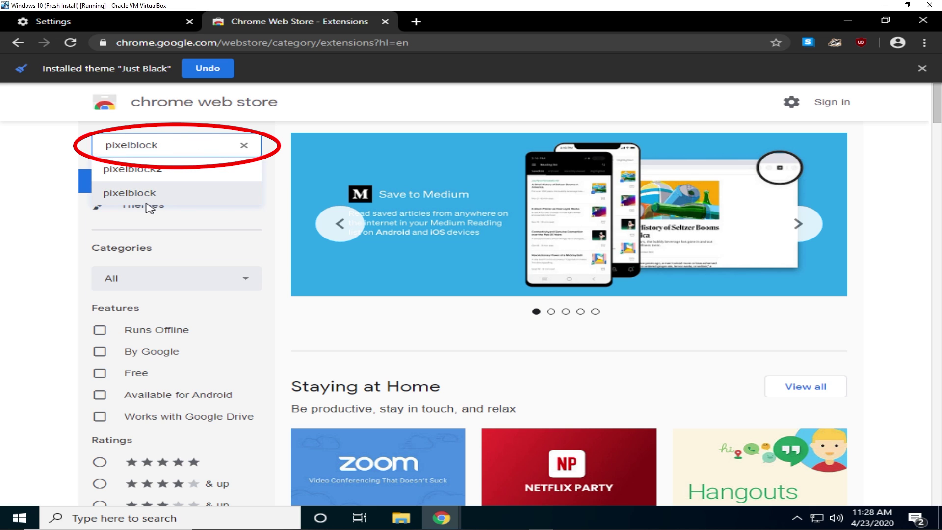
click(147, 204)
click(525, 223)
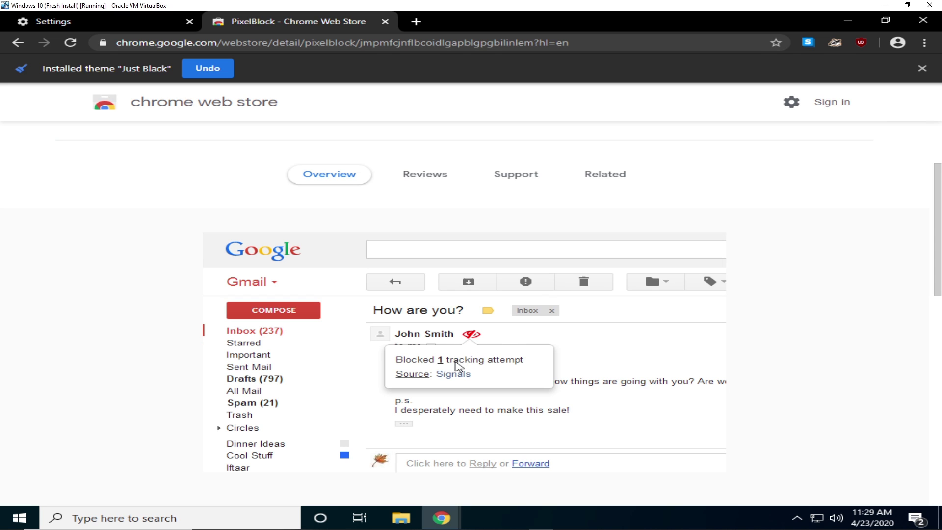
scroll(475, 365, down, 2)
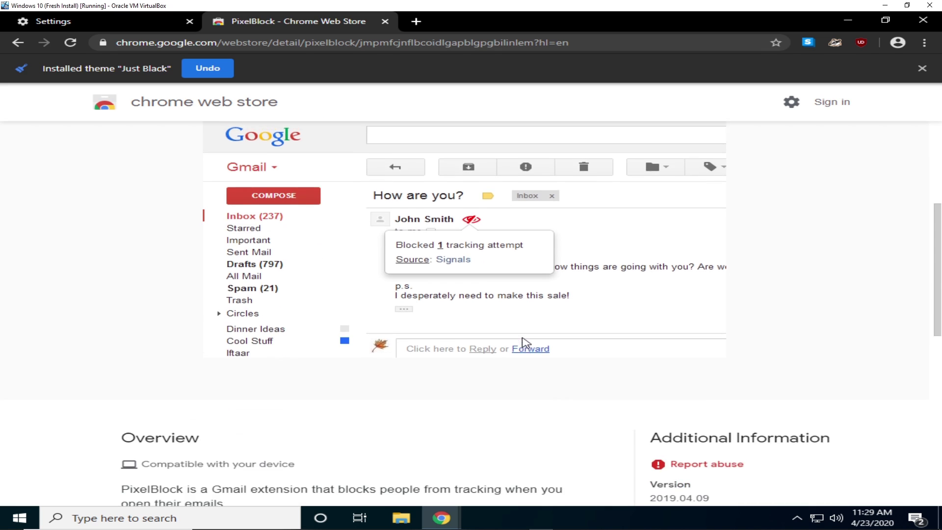
scroll(523, 400, up, 4)
scroll(806, 143, up, 1)
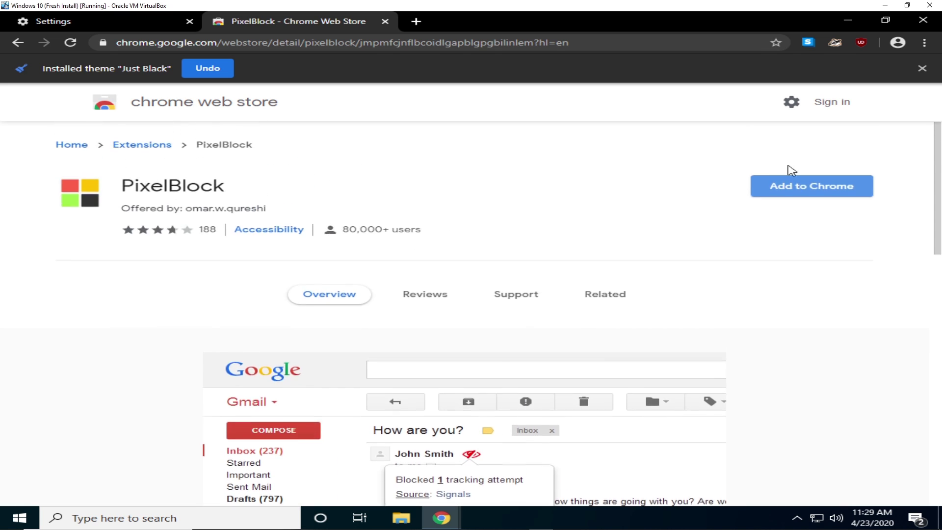
click(812, 188)
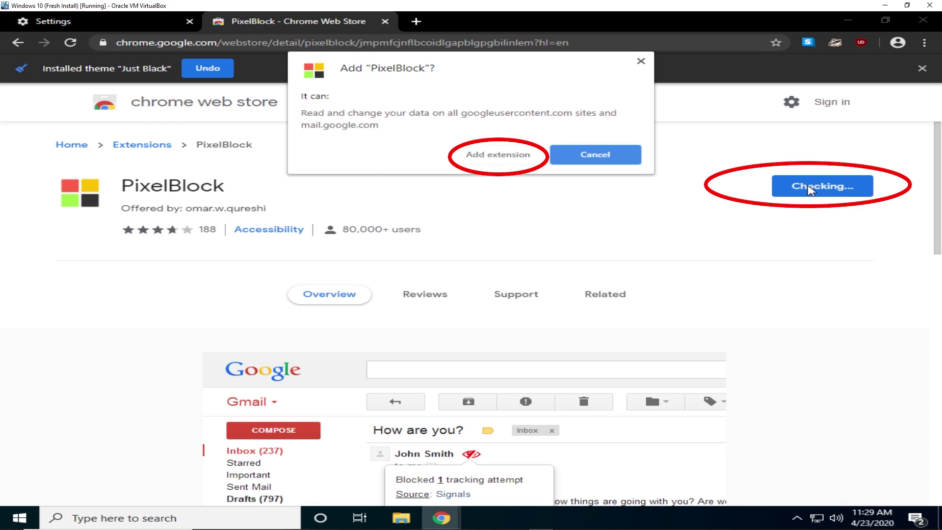
click(500, 154)
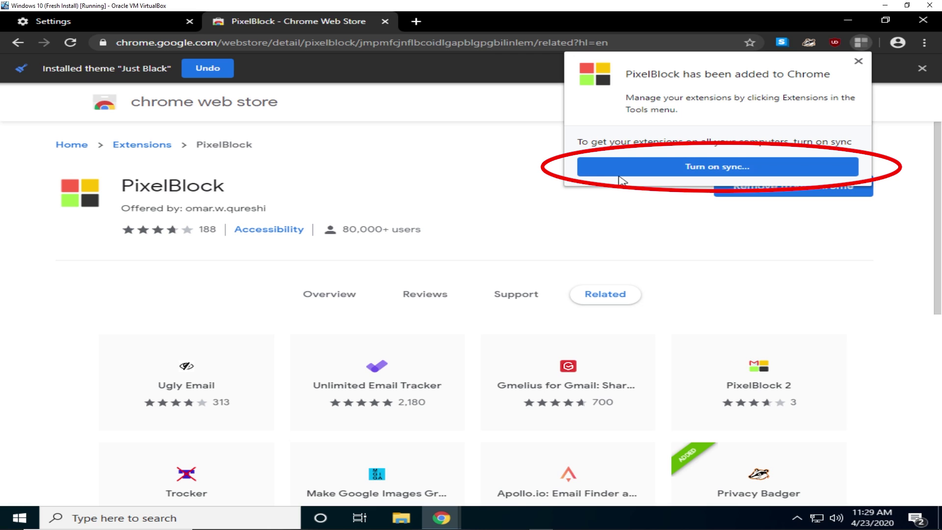
- Choose Turn on sync from the PixelBlock-added bubble to reach the Google sign-in page
click(656, 169)
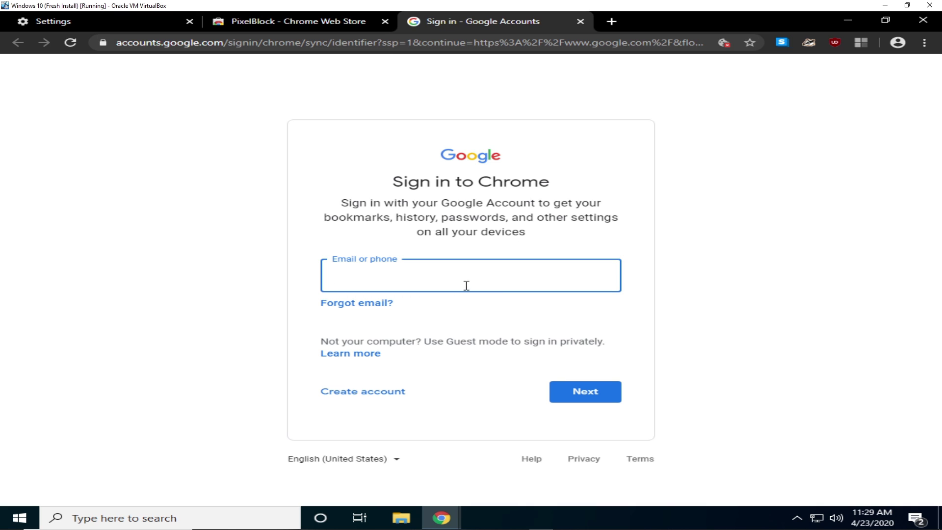
- Open Chrome Settings and go to the Sync and Google services page
click(923, 43)
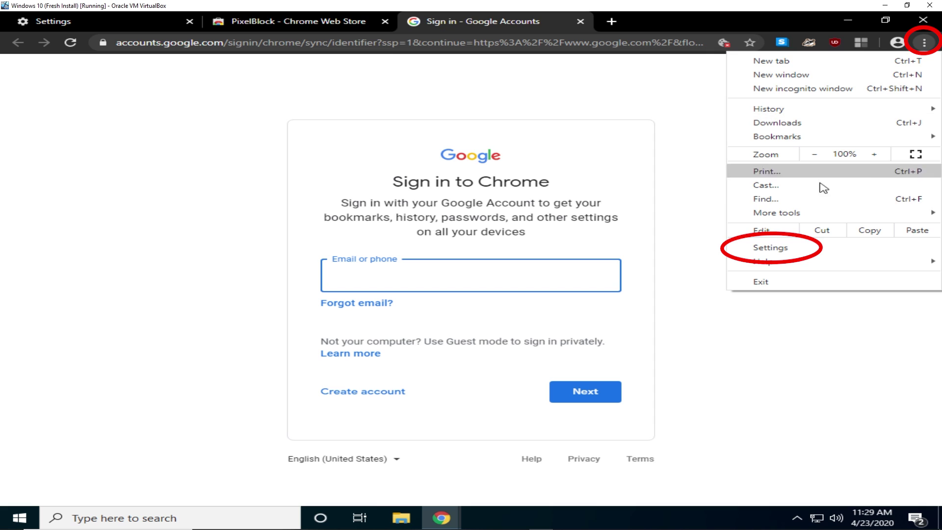
click(783, 251)
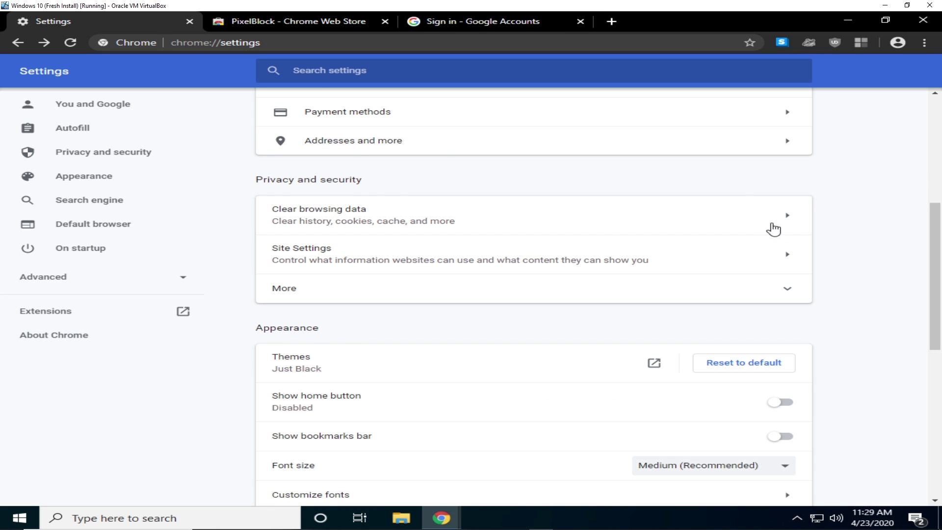
scroll(517, 220, up, 5)
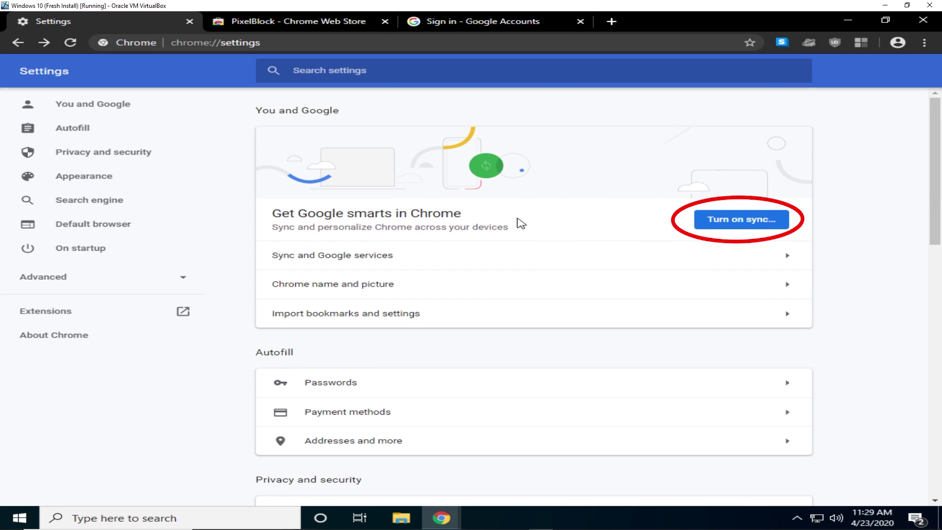
click(363, 260)
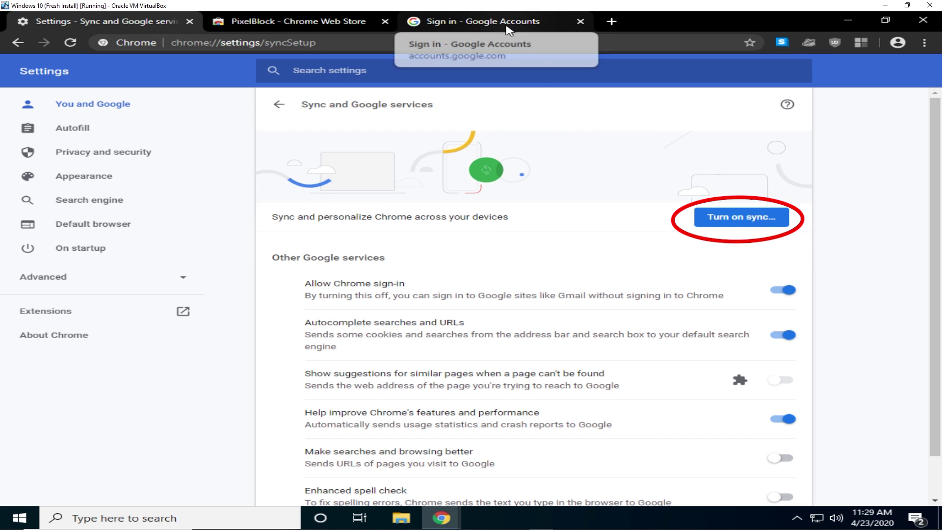
- Glance at the Google sign-in and PixelBlock tabs, then return to the sync settings tab
click(720, 221)
click(361, 12)
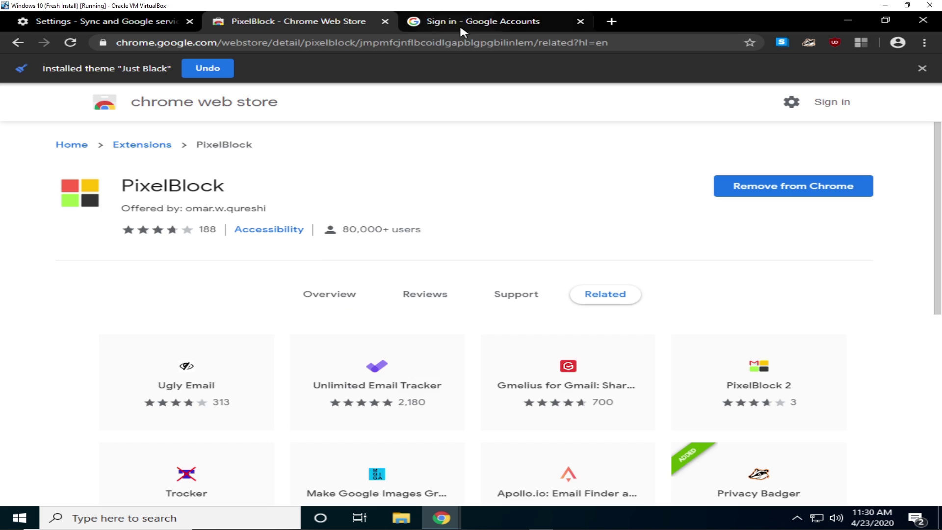
click(461, 29)
click(137, 21)
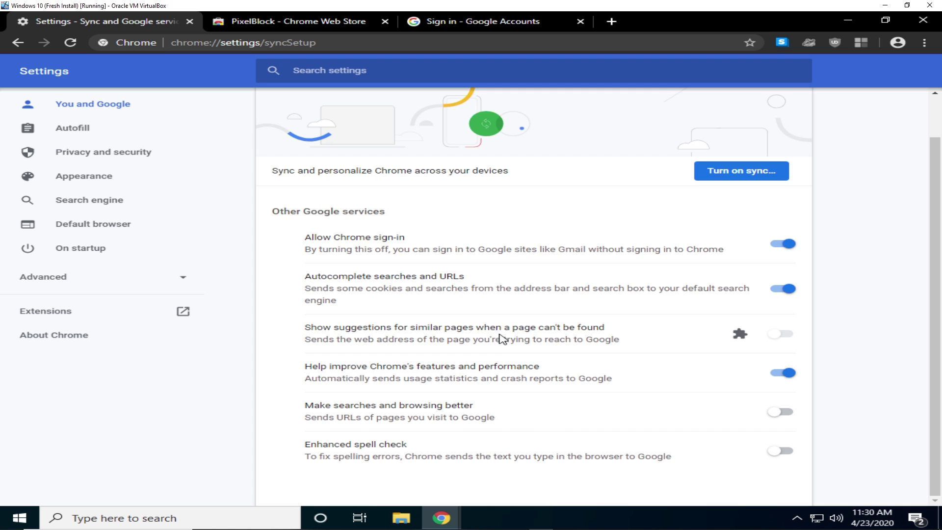
- Review the Passwords settings under Autofill, then switch back to the PixelBlock Web Store tab
scroll(501, 338, up, 1)
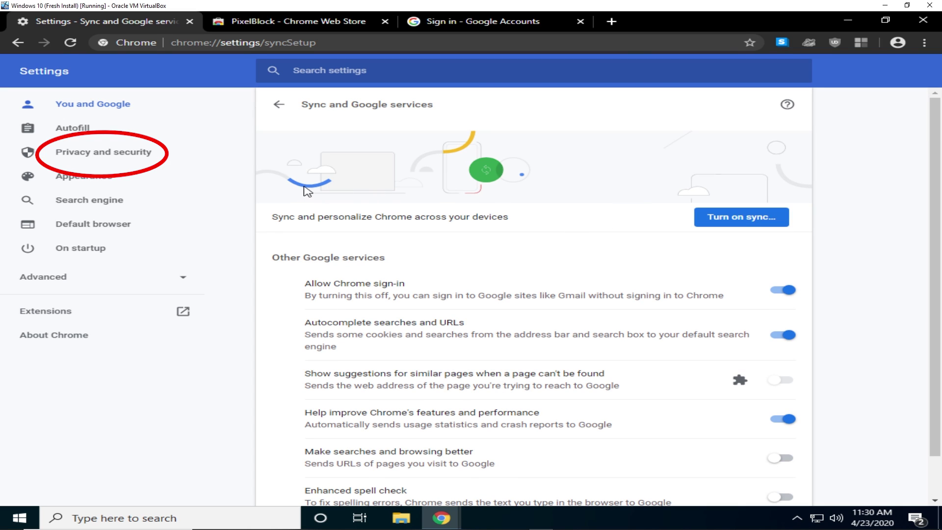
click(132, 156)
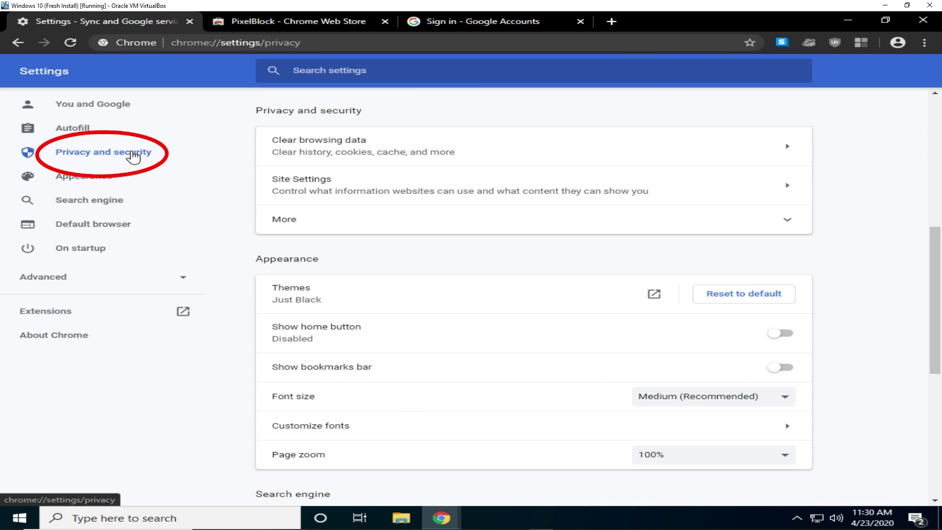
scroll(216, 209, up, 5)
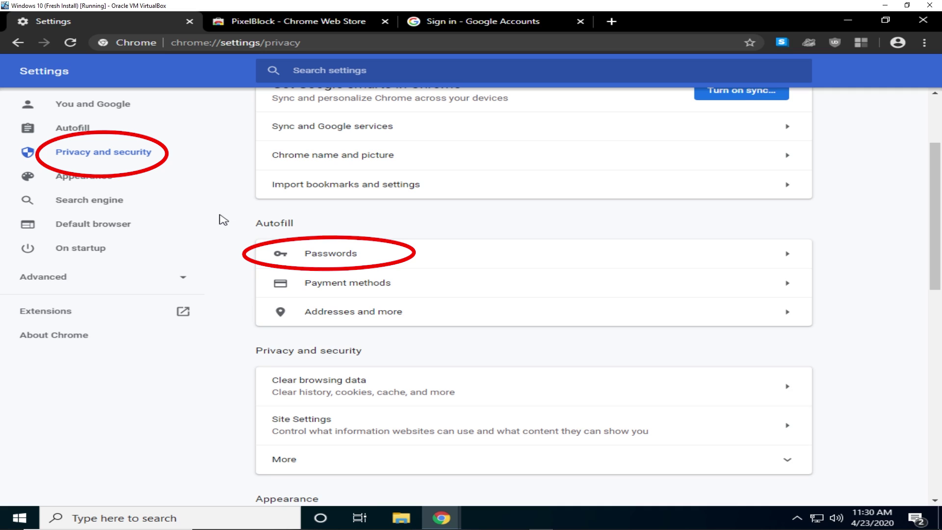
click(402, 255)
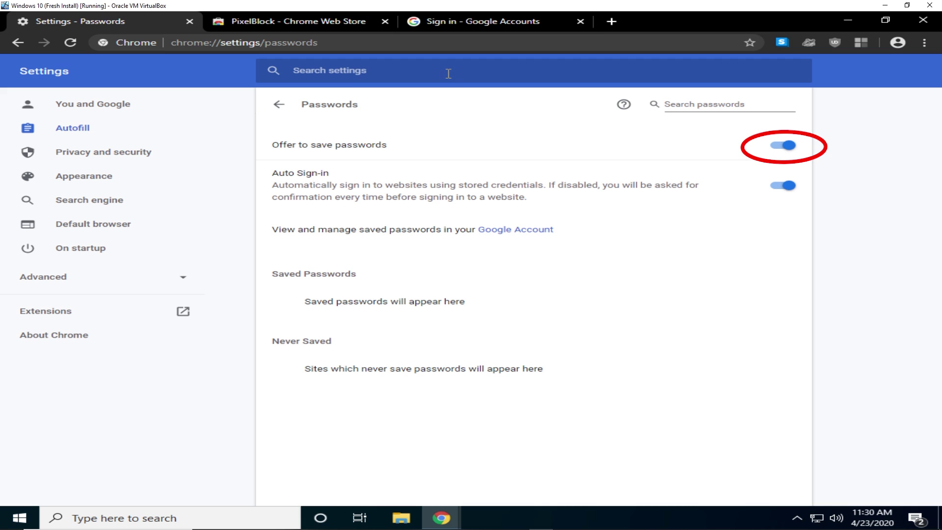
click(337, 22)
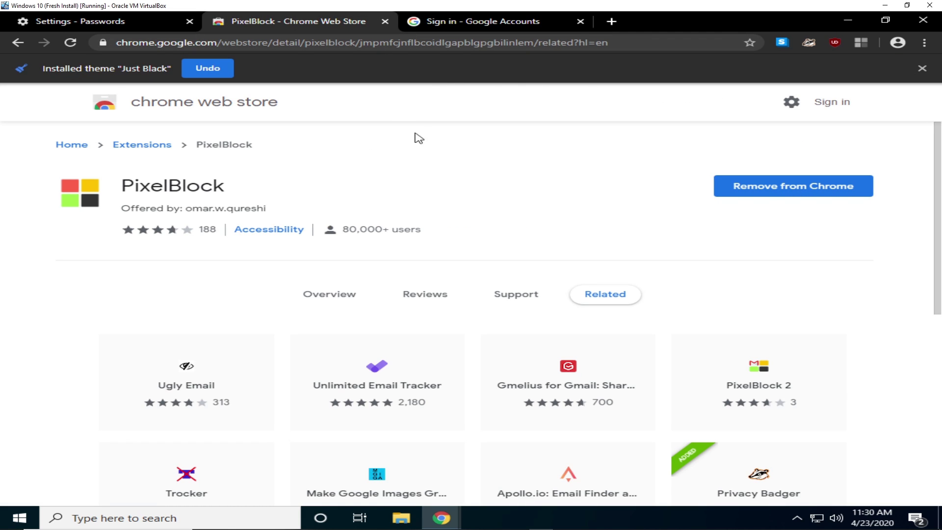
- Search the Web Store extensions for 'lastpass', then return to the Settings Passwords tab
click(152, 147)
click(209, 147)
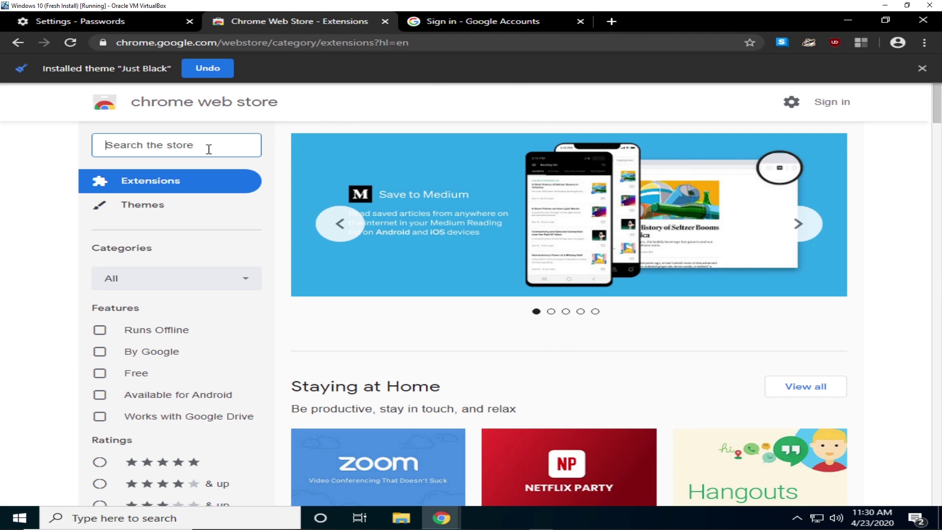
text(last)
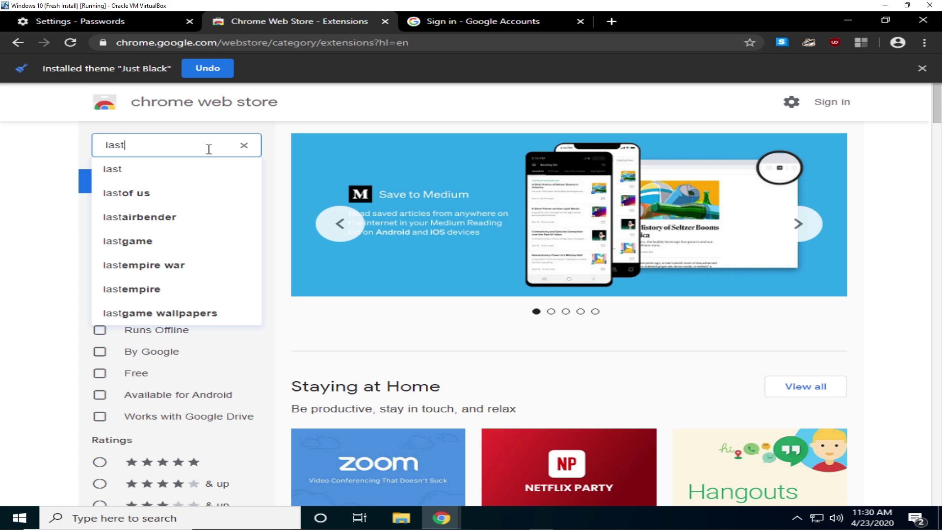
text(pass)
key(Return)
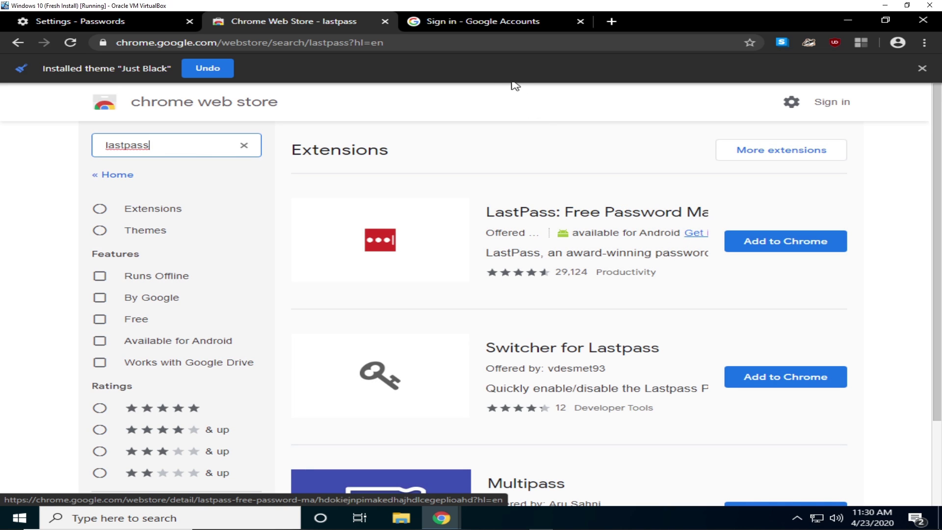
click(96, 28)
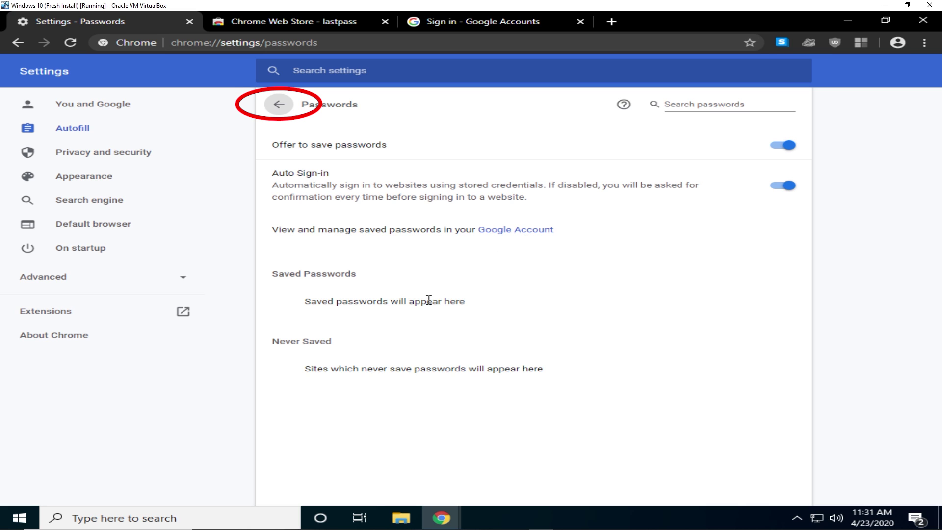
- Back out of Payment methods to main settings and scroll to On startup: Continue where you left off
click(280, 106)
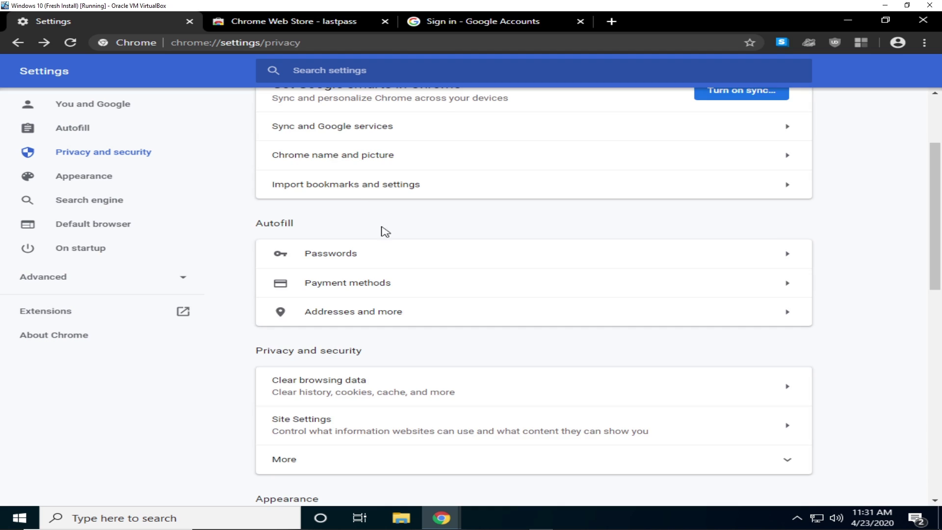
click(385, 282)
click(280, 106)
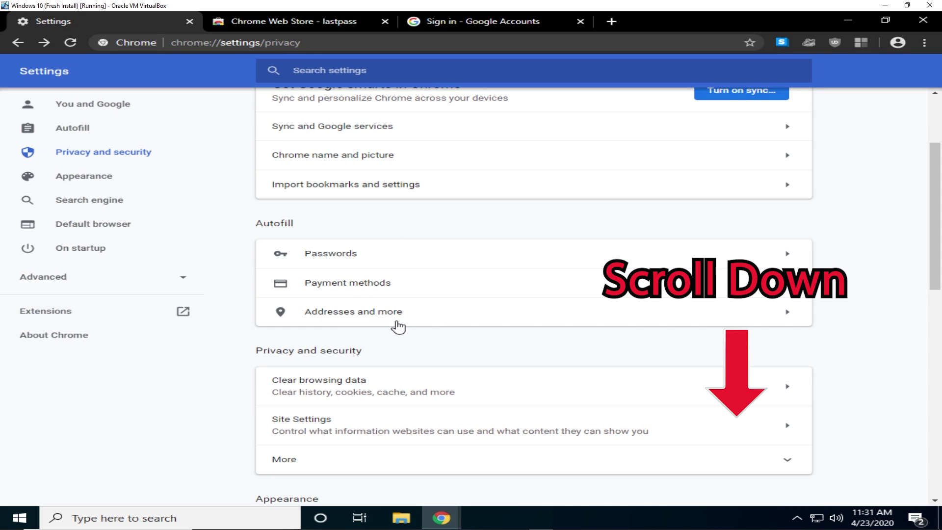
scroll(398, 326, down, 10)
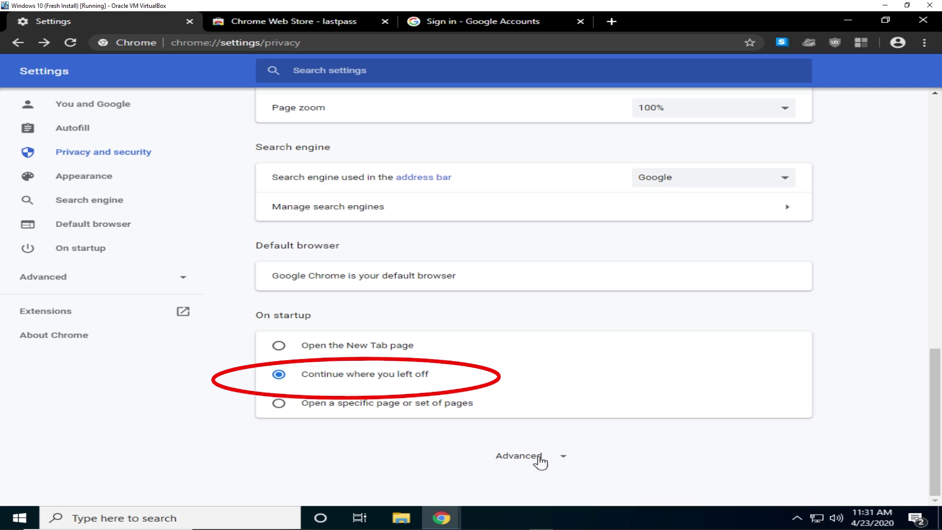
mouse_move(441, 518)
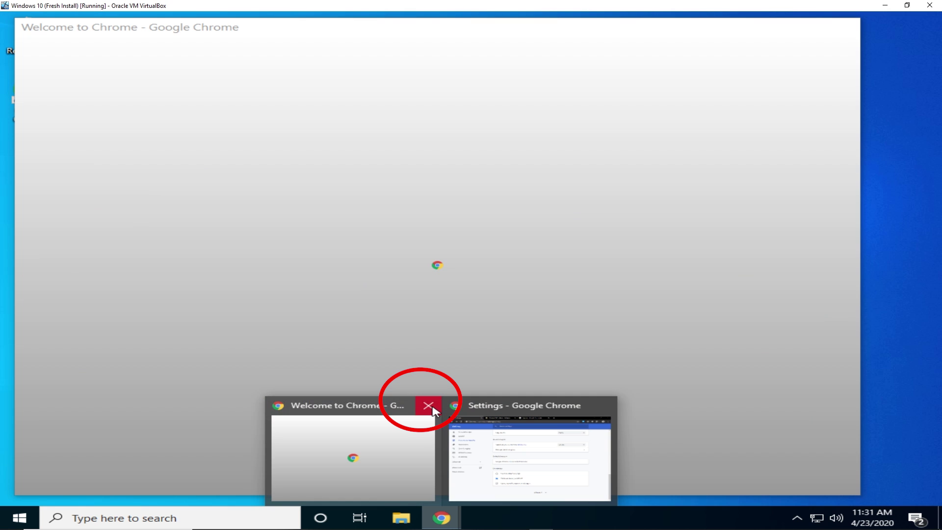
- Close the Welcome and Settings Chrome windows, then relaunch Chrome from the desktop shortcut
click(430, 407)
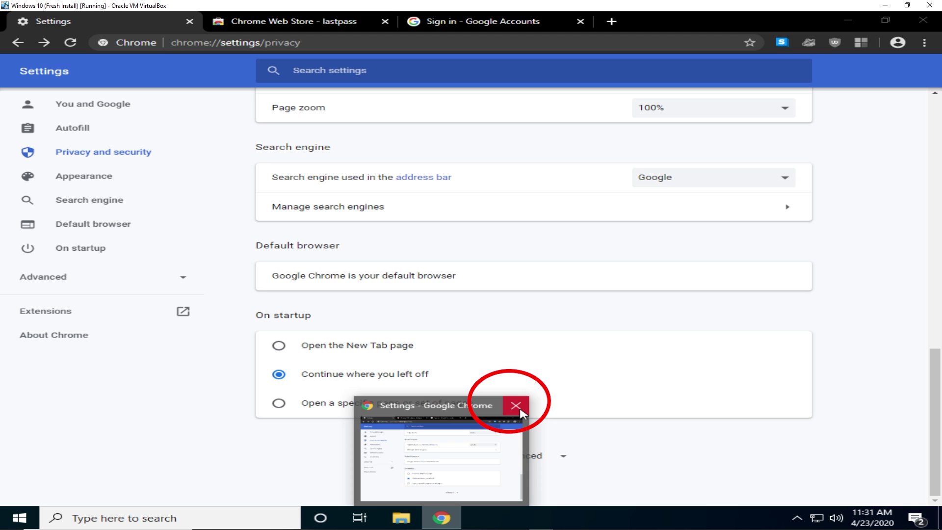
click(521, 412)
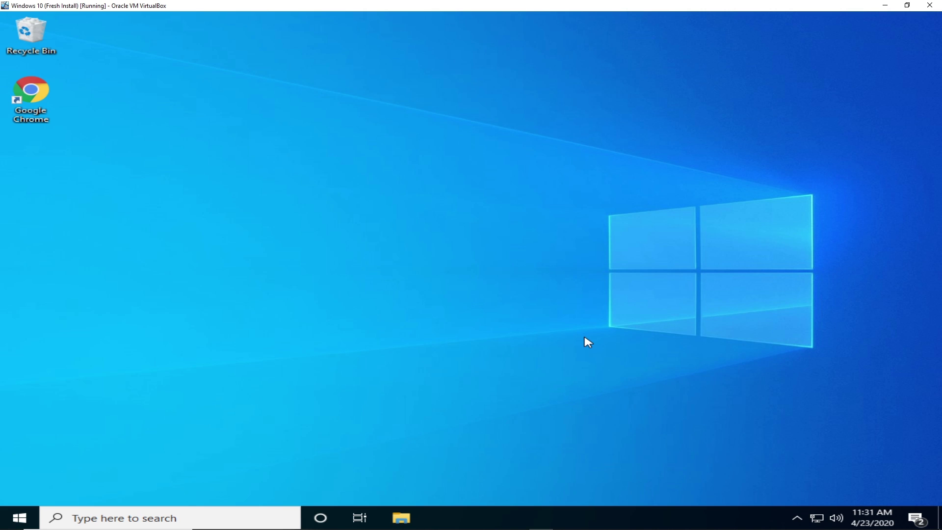
double_click(38, 109)
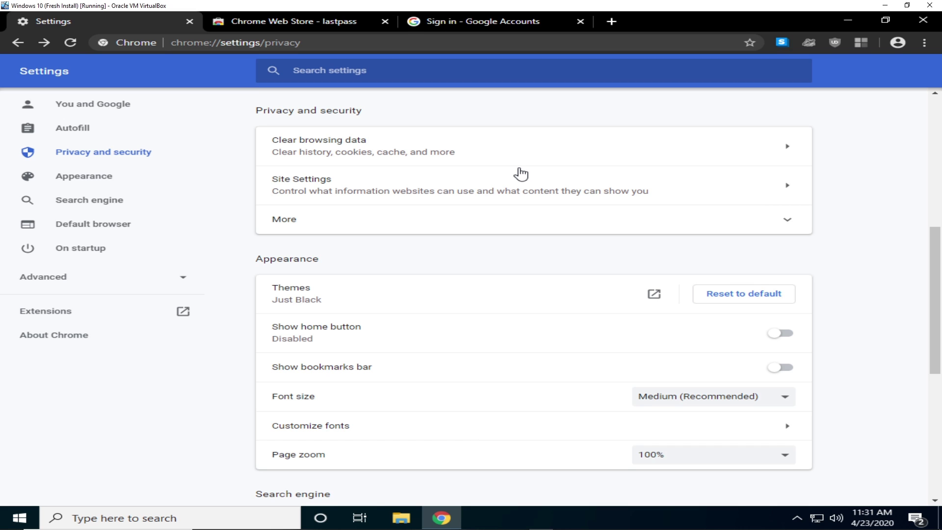
- Close the Settings and Google sign-in tabs, then close the Chrome window
click(190, 22)
click(384, 21)
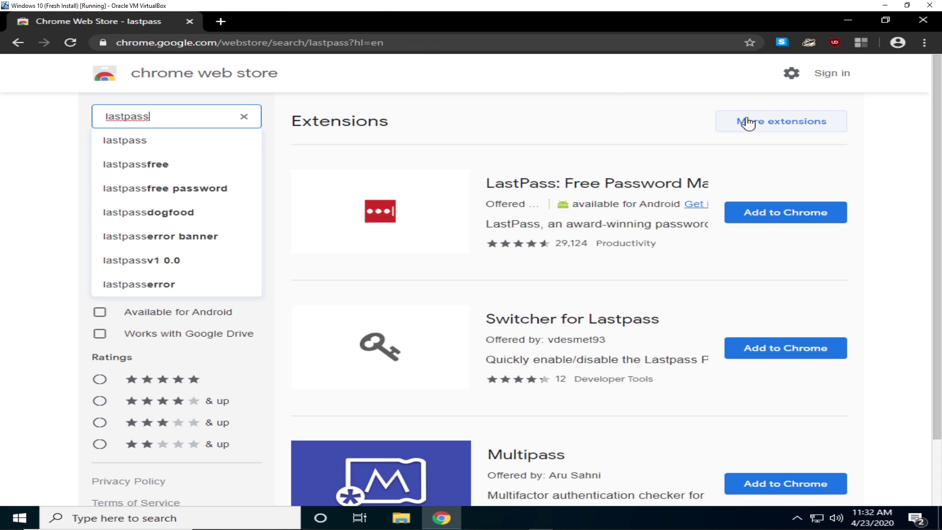
click(923, 20)
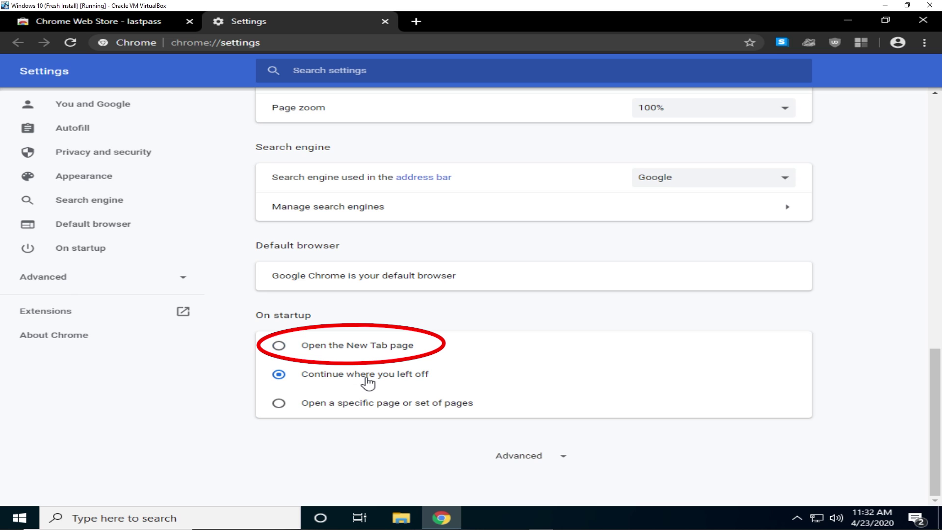
- In Advanced > System settings, switch off hardware acceleration and background apps running after Chrome closes
click(179, 280)
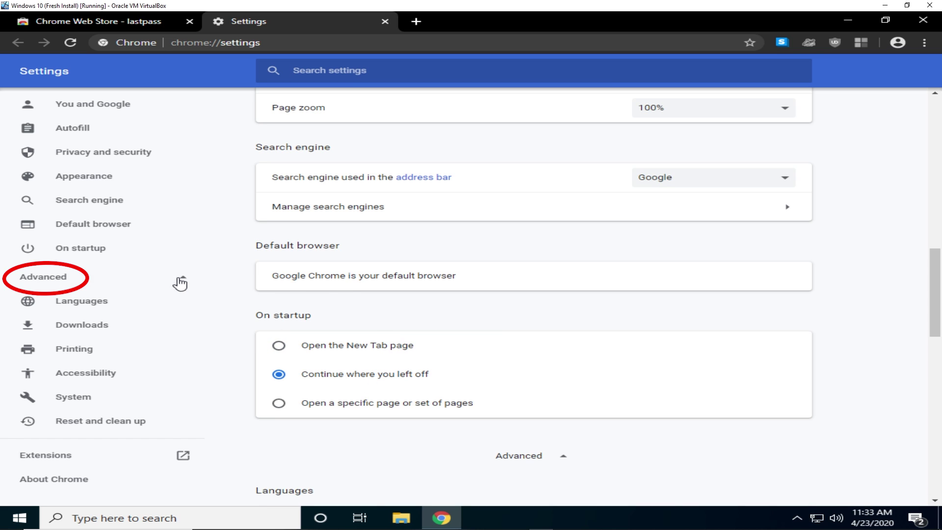
click(96, 396)
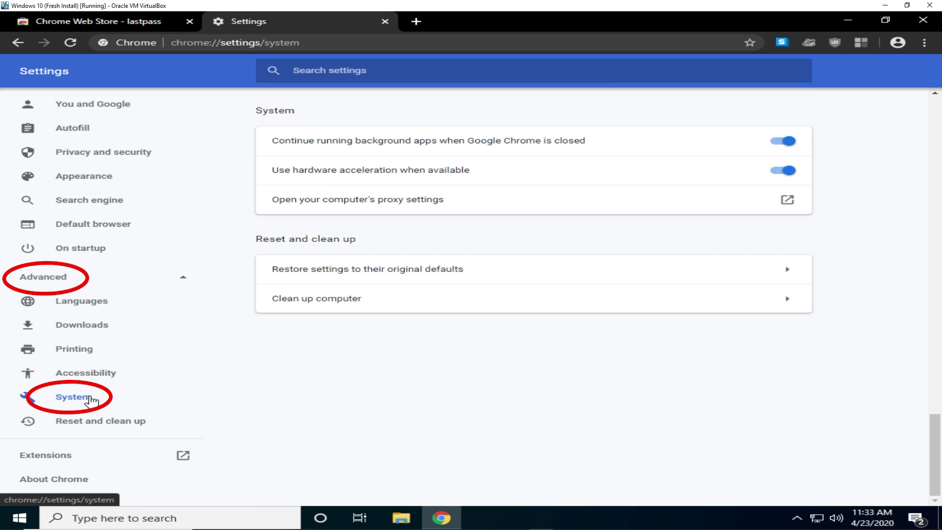
click(783, 172)
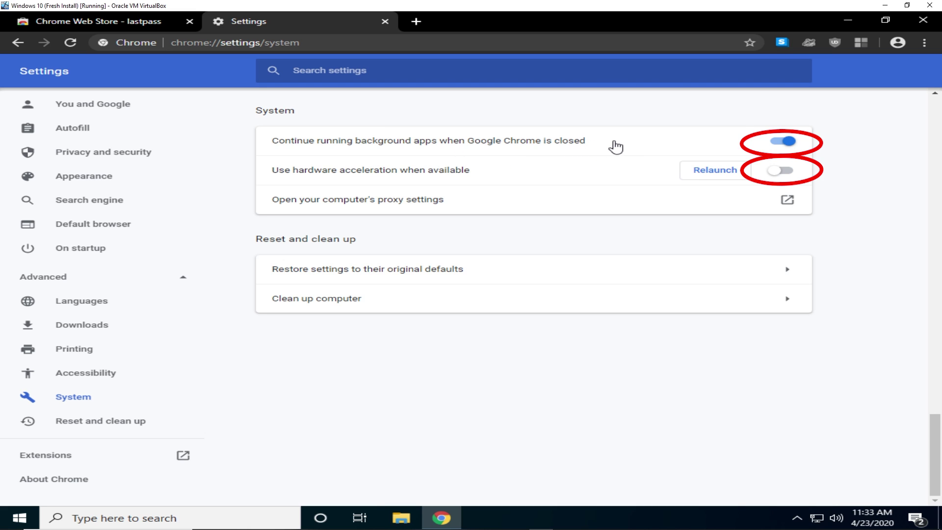
click(781, 144)
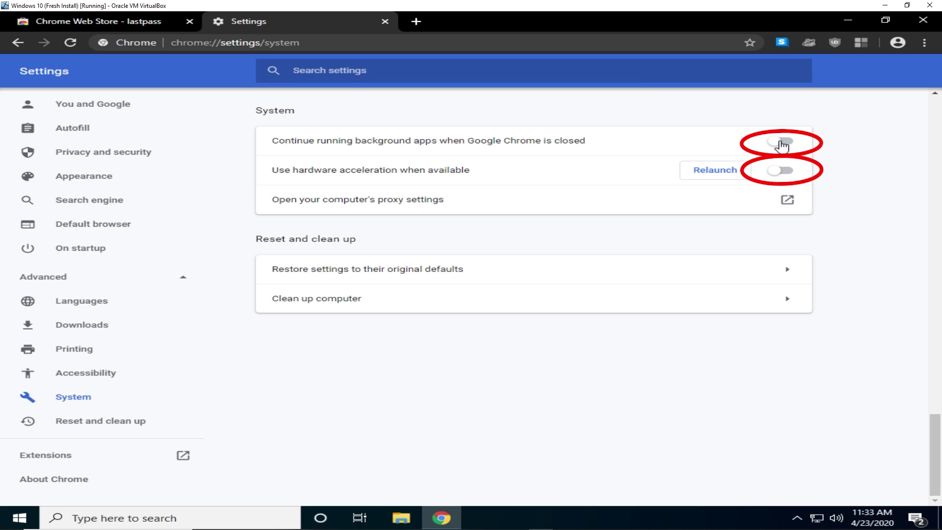